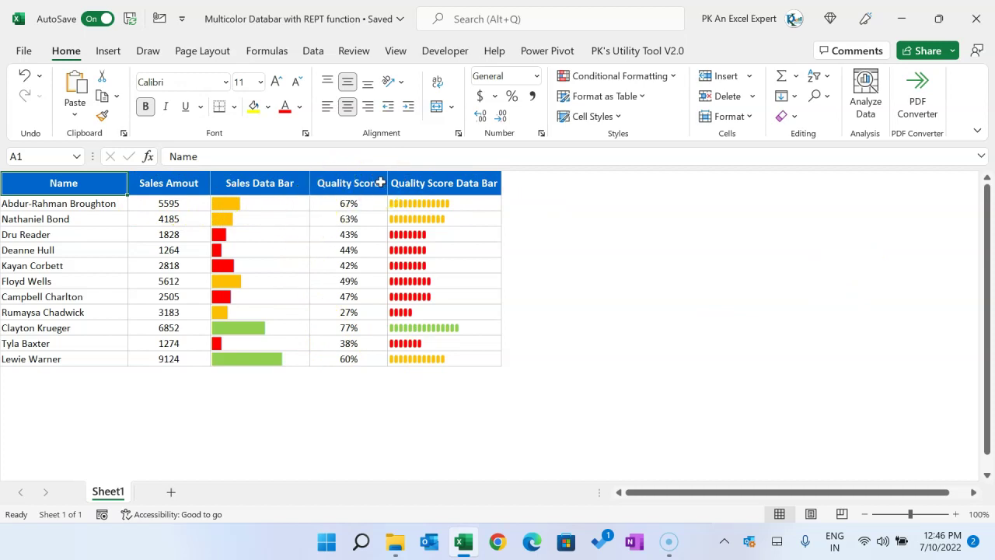
# - Review the Name, Sales Amount, Quality Score and data bar columns on Sheet1
pyautogui.moveTo(72, 204); pyautogui.dragTo(68, 346)
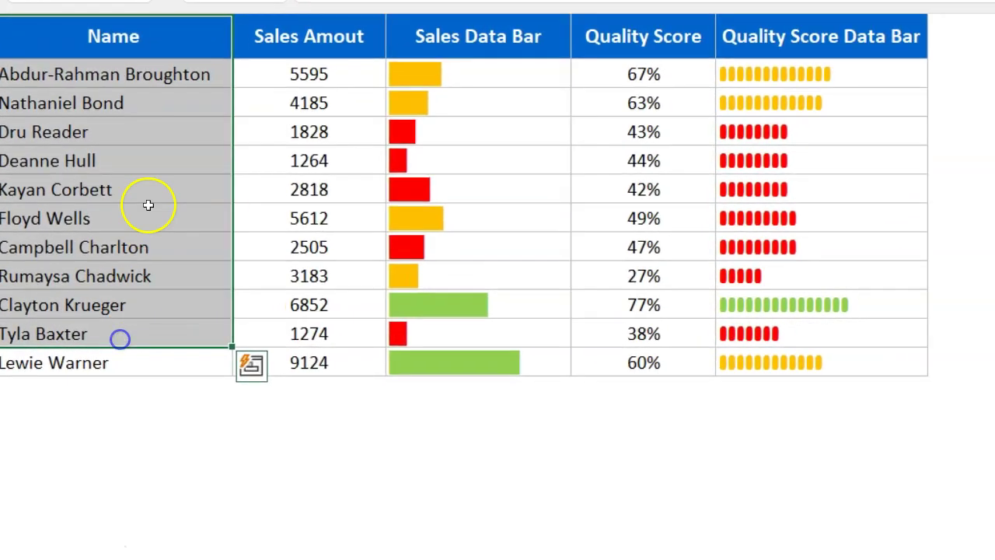
pyautogui.moveTo(151, 32); pyautogui.dragTo(124, 349)
pyautogui.click(315, 43)
pyautogui.moveTo(315, 42); pyautogui.dragTo(295, 335)
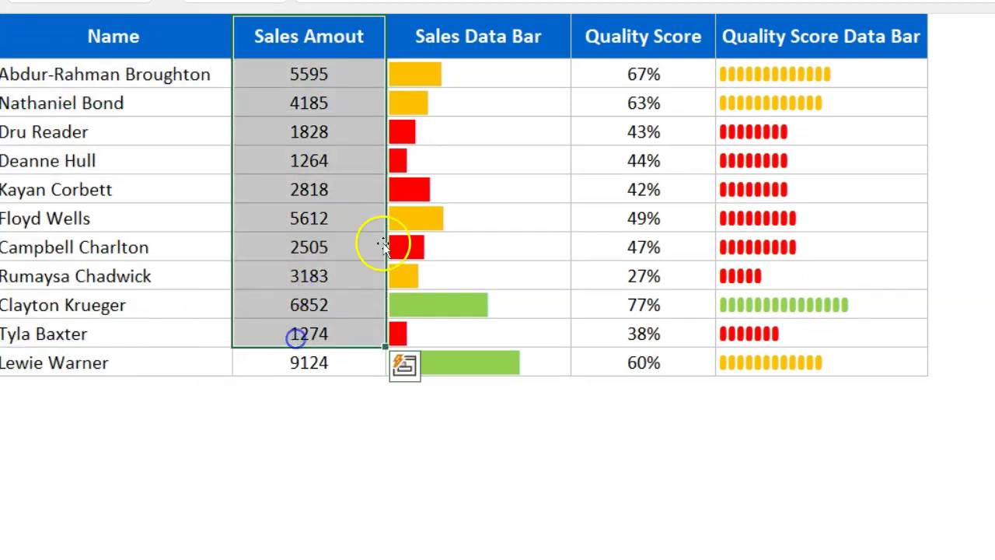
pyautogui.click(517, 36)
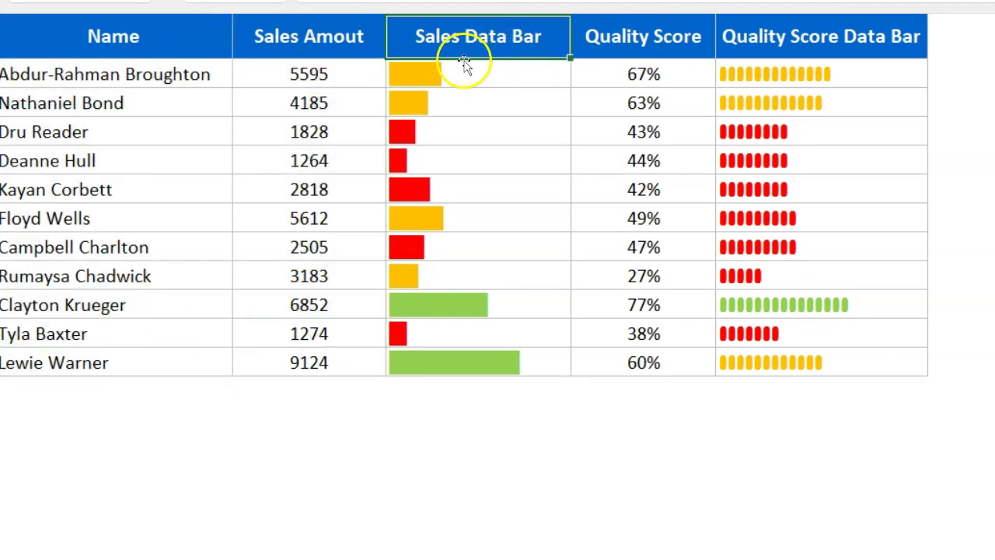
pyautogui.moveTo(332, 74); pyautogui.dragTo(311, 373)
pyautogui.click(659, 35)
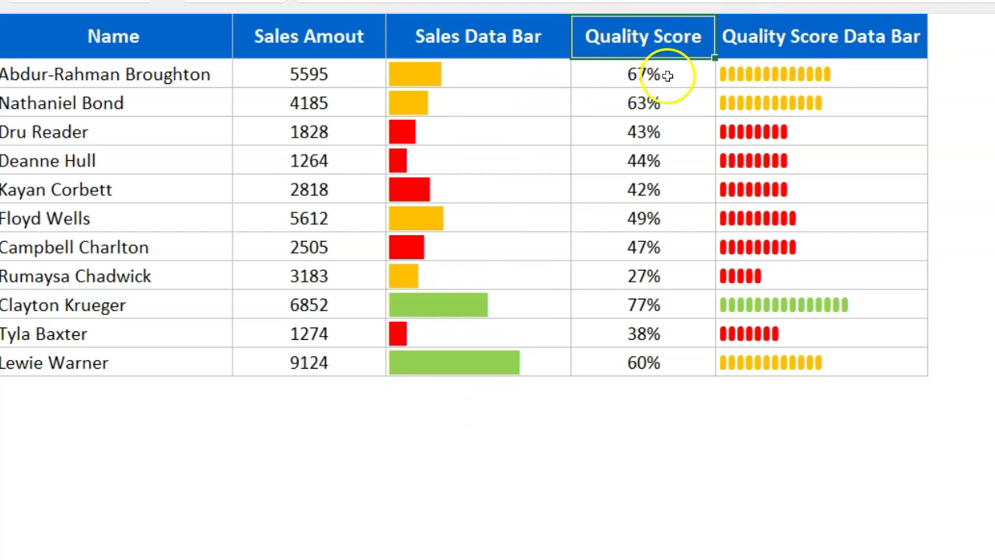
pyautogui.moveTo(667, 75); pyautogui.dragTo(640, 360)
pyautogui.click(894, 28)
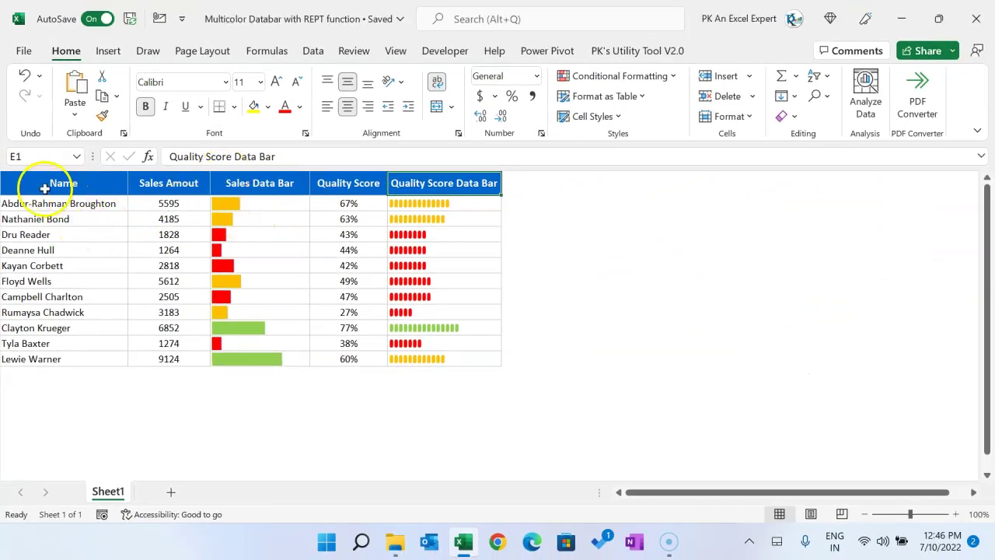
# - Copy the Name and Sales Amount columns onto a new Sheet2 and fit their widths
pyautogui.moveTo(55, 184); pyautogui.dragTo(165, 356)
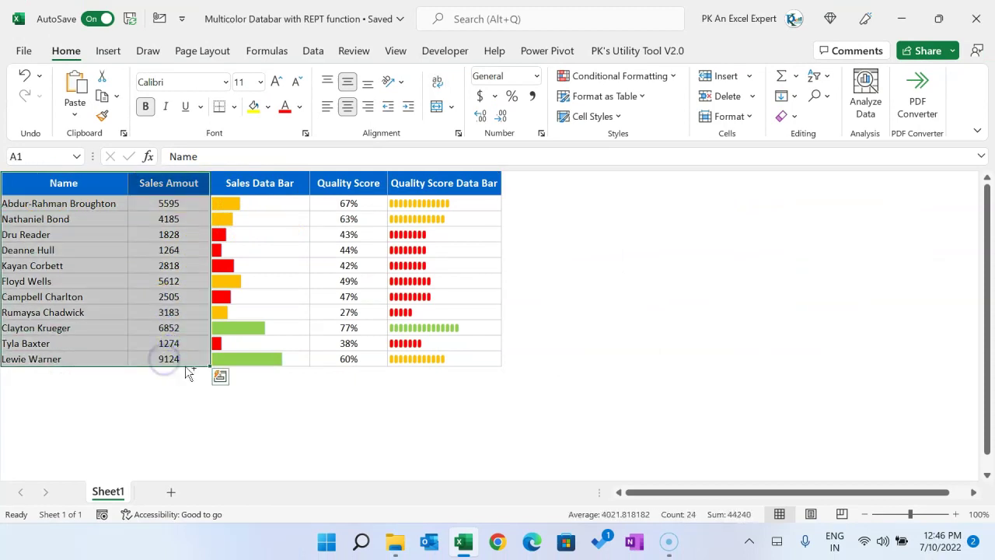
pyautogui.hotkey('ctrl', 'c')
pyautogui.click(171, 492)
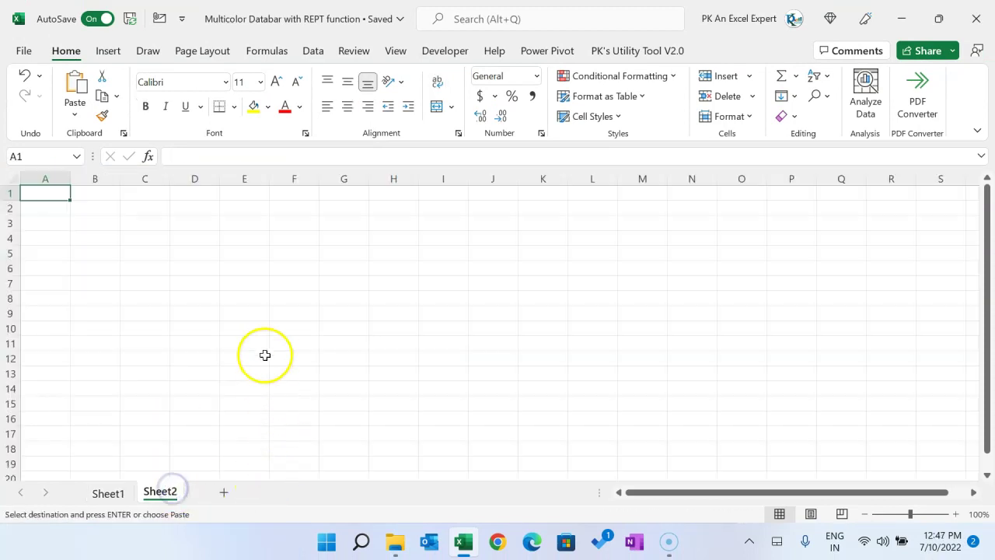
pyautogui.hotkey('ctrl', 'v')
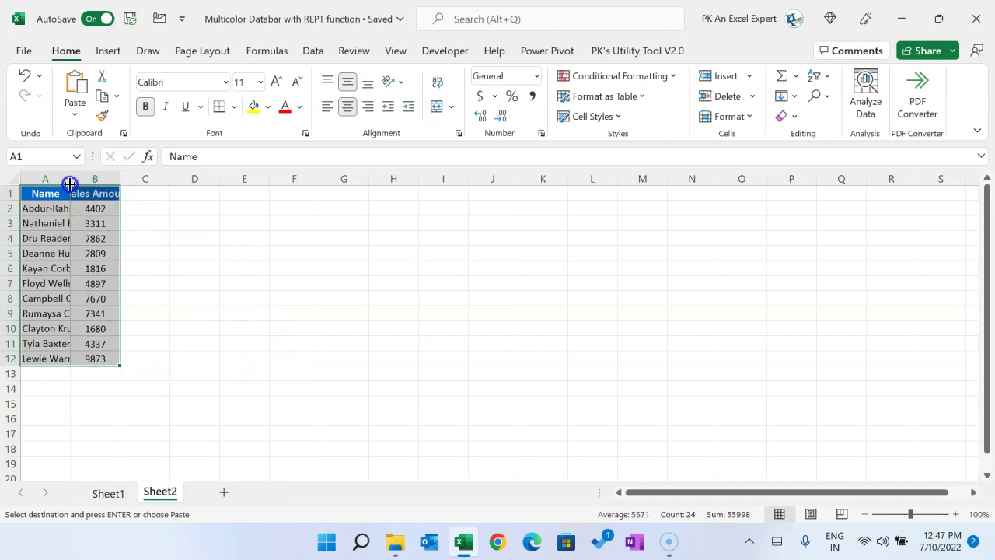
pyautogui.moveTo(69, 183); pyautogui.dragTo(172, 179)
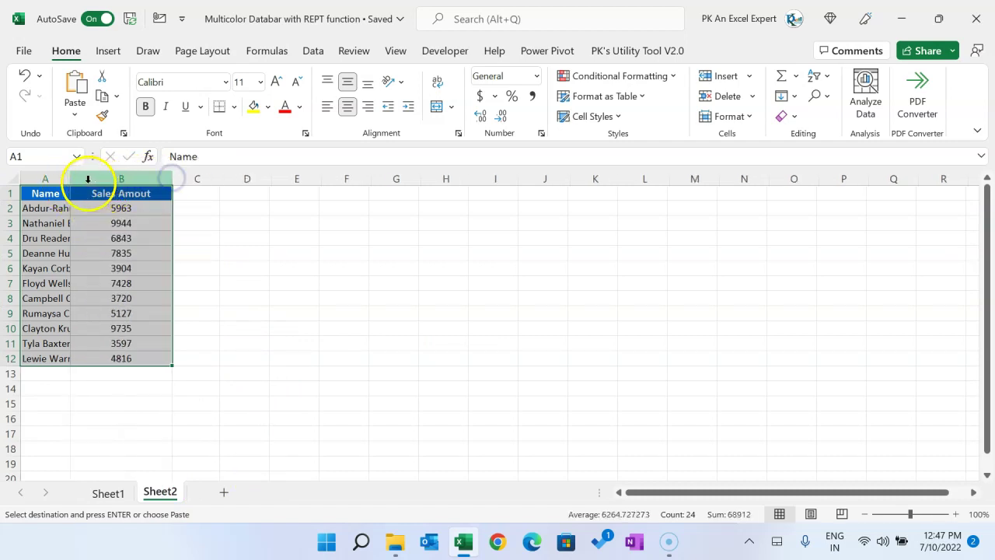
pyautogui.doubleClick(70, 178)
pyautogui.click(160, 209)
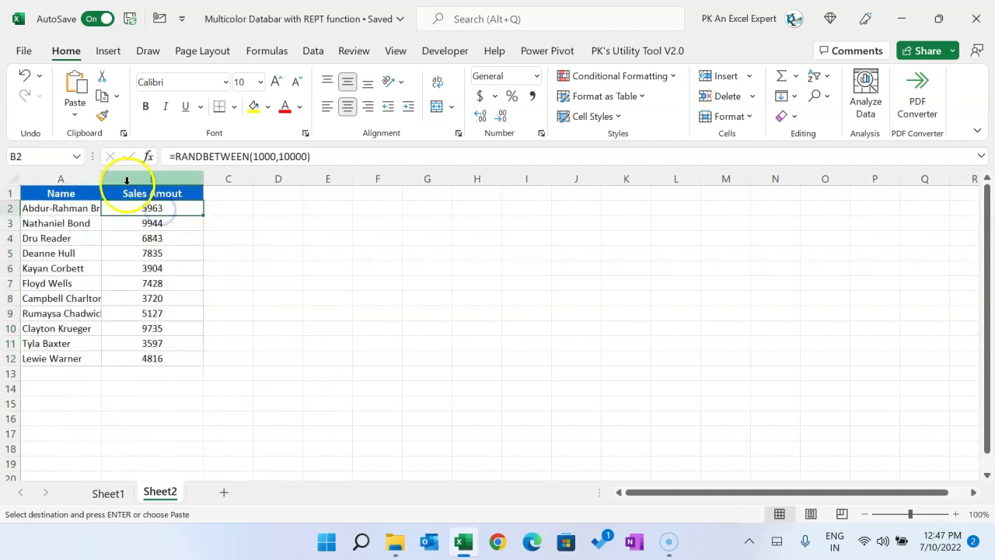
pyautogui.moveTo(101, 179); pyautogui.dragTo(146, 181)
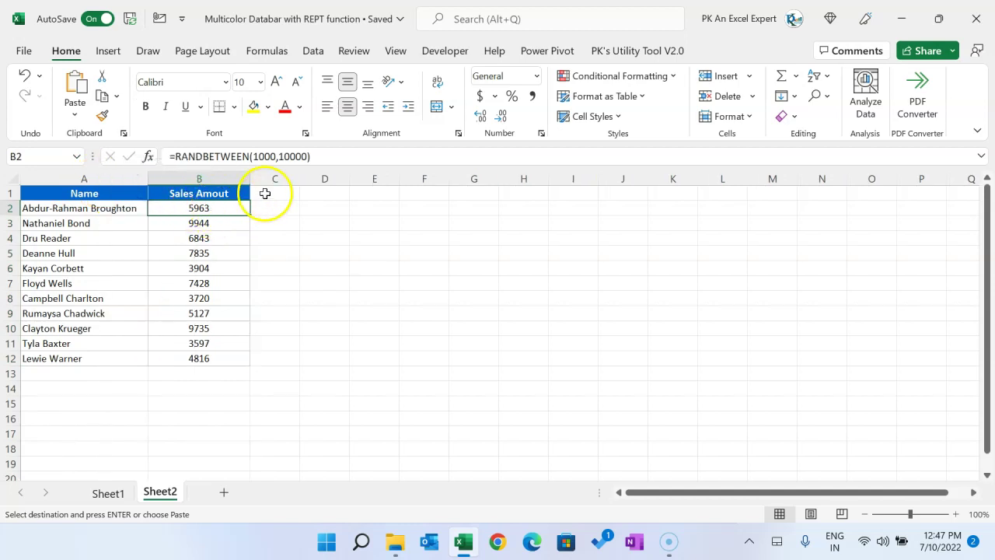
# - Add a 'Sales Databar' header in C1 and widen columns C and A
pyautogui.click(264, 194)
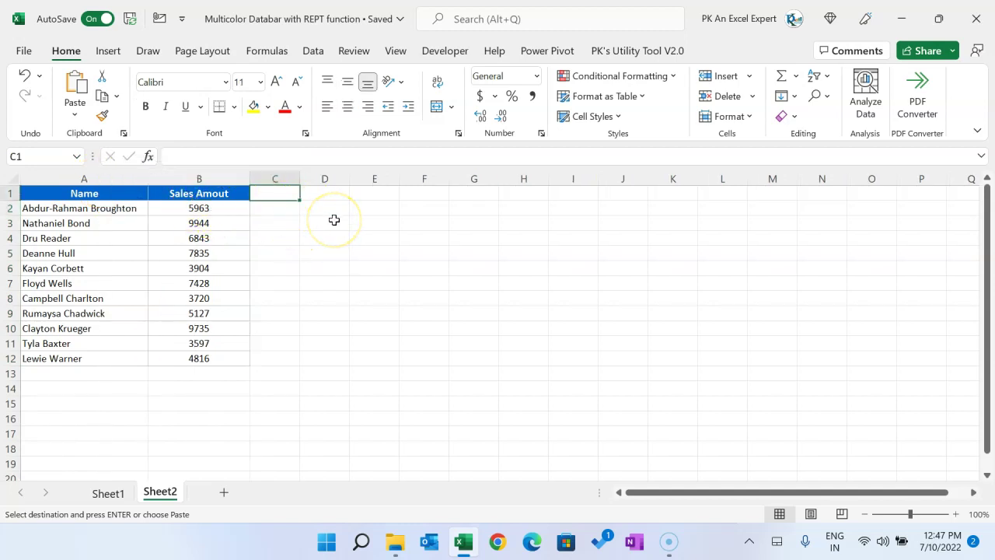
pyautogui.write('Sa')
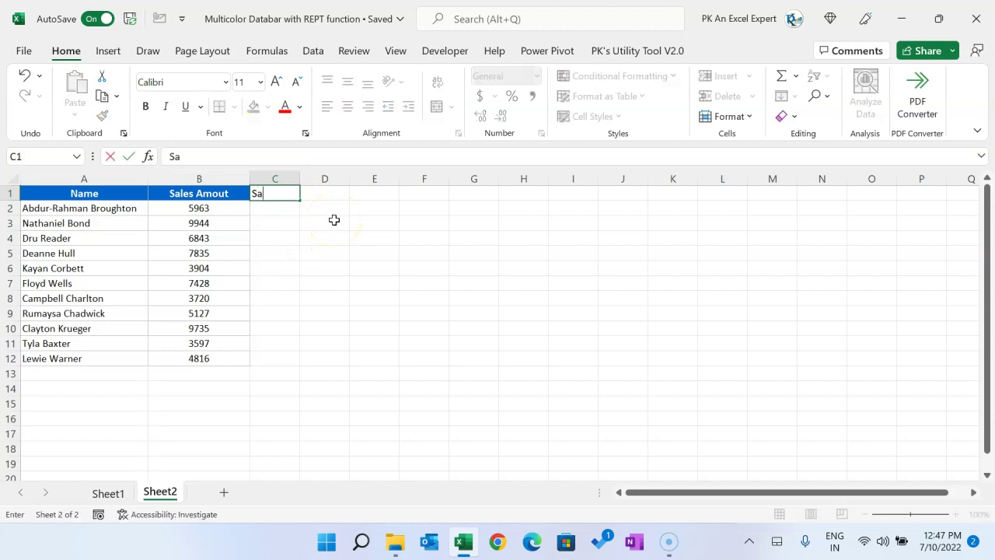
pyautogui.write('les Databar')
pyautogui.press('Return')
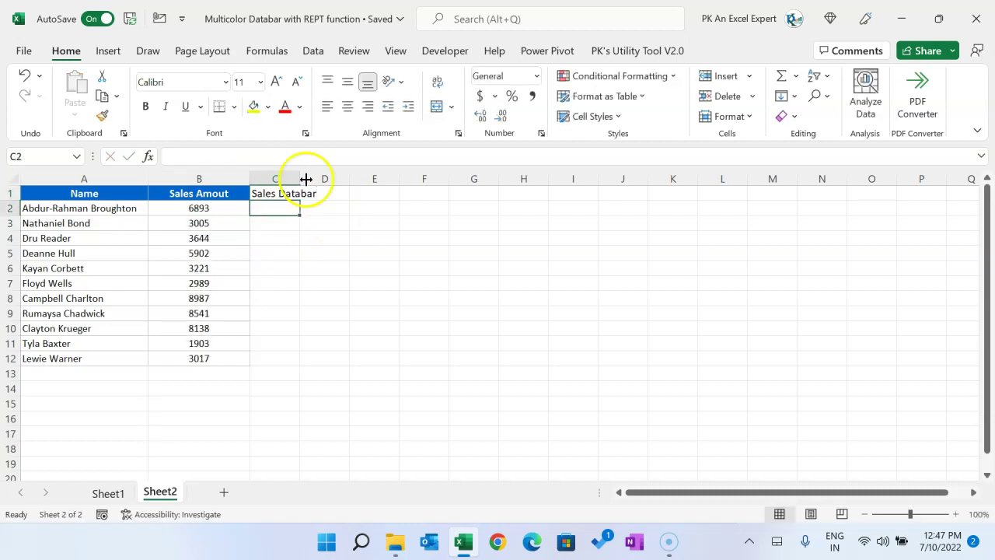
pyautogui.doubleClick(306, 179)
pyautogui.click(376, 238)
pyautogui.moveTo(319, 180); pyautogui.dragTo(334, 182)
pyautogui.moveTo(147, 180); pyautogui.dragTo(167, 179)
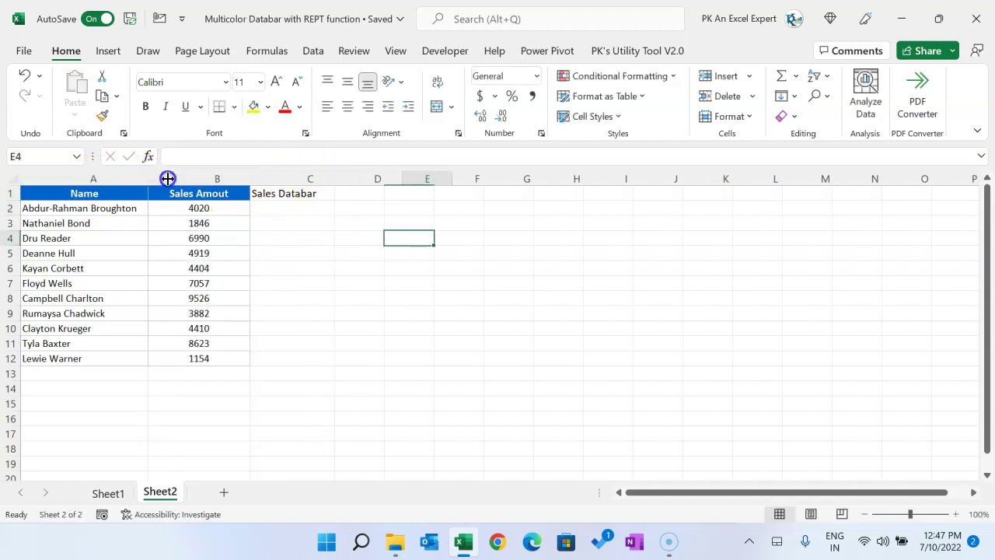
# - Copy the Quality Score column from Sheet1 into column D of Sheet2
pyautogui.click(323, 206)
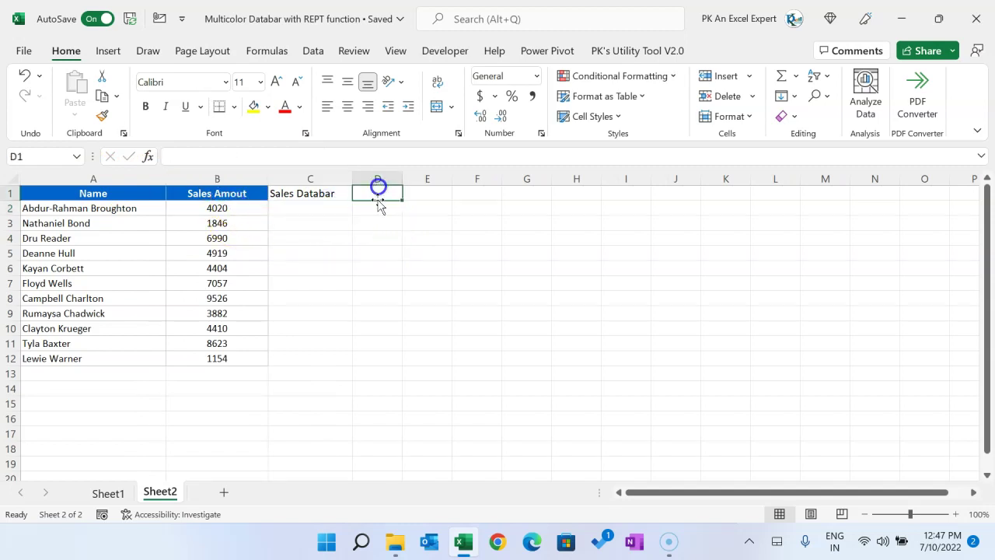
pyautogui.click(109, 493)
pyautogui.moveTo(361, 183); pyautogui.dragTo(344, 355)
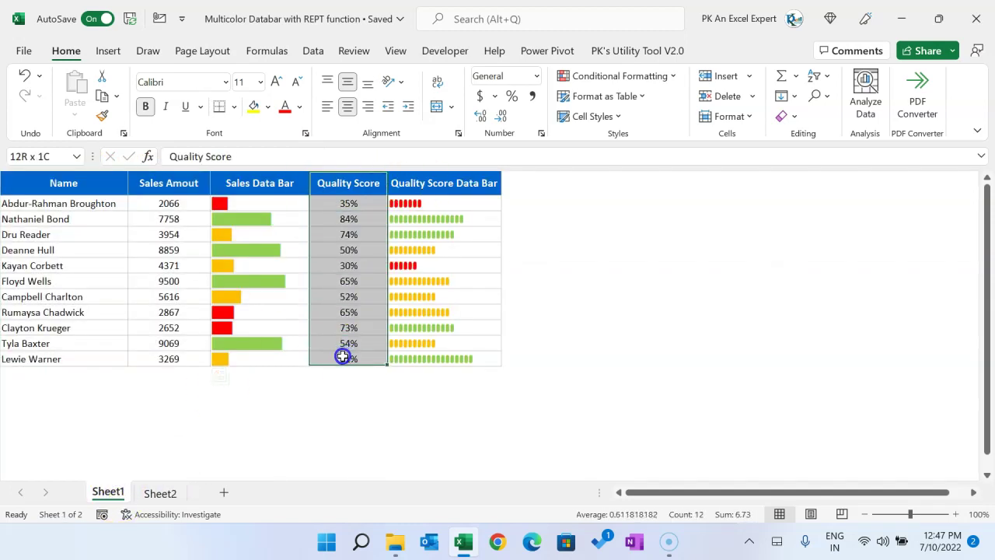
pyautogui.hotkey('ctrl', 'c')
pyautogui.click(160, 492)
pyautogui.hotkey('ctrl', 'v')
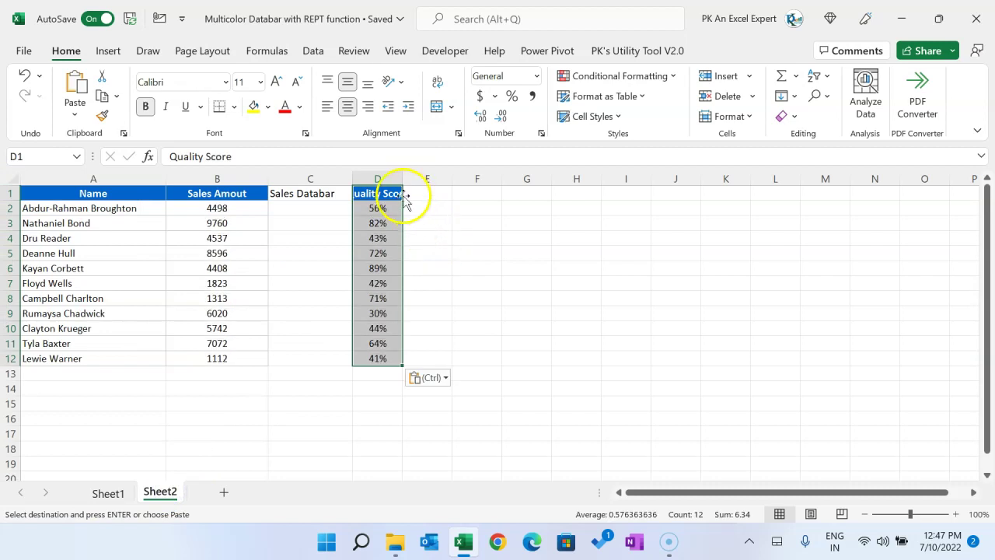
pyautogui.moveTo(402, 179); pyautogui.dragTo(430, 179)
# - Add a 'Quality Score Databar' header in E1 and autofit column E
pyautogui.click(454, 193)
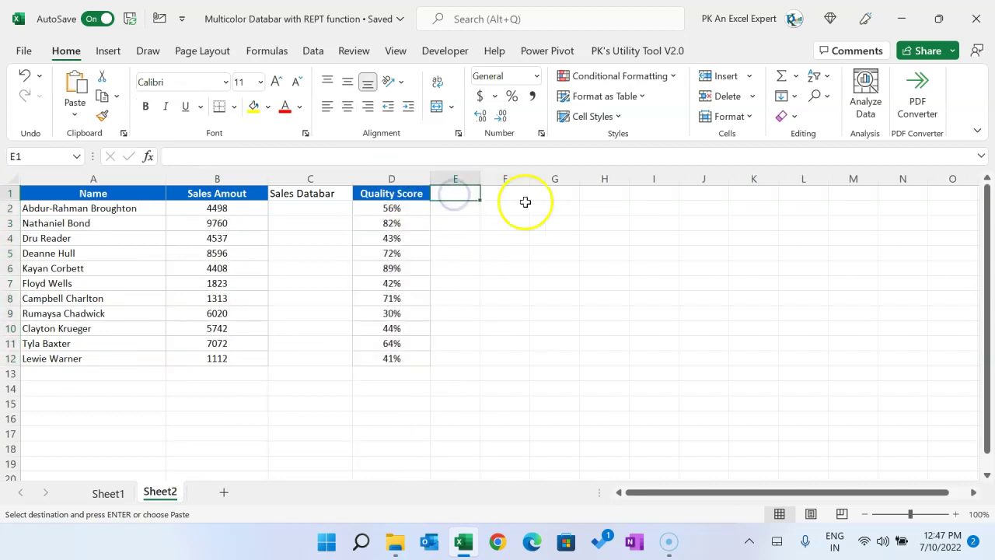
pyautogui.write('Quality Score Databar')
pyautogui.press('Return')
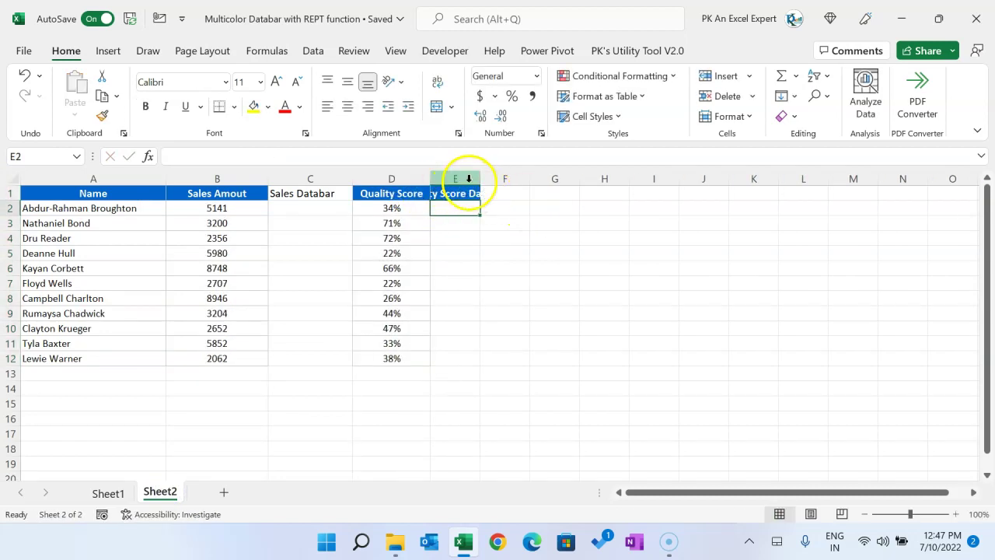
pyautogui.doubleClick(480, 179)
pyautogui.click(465, 194)
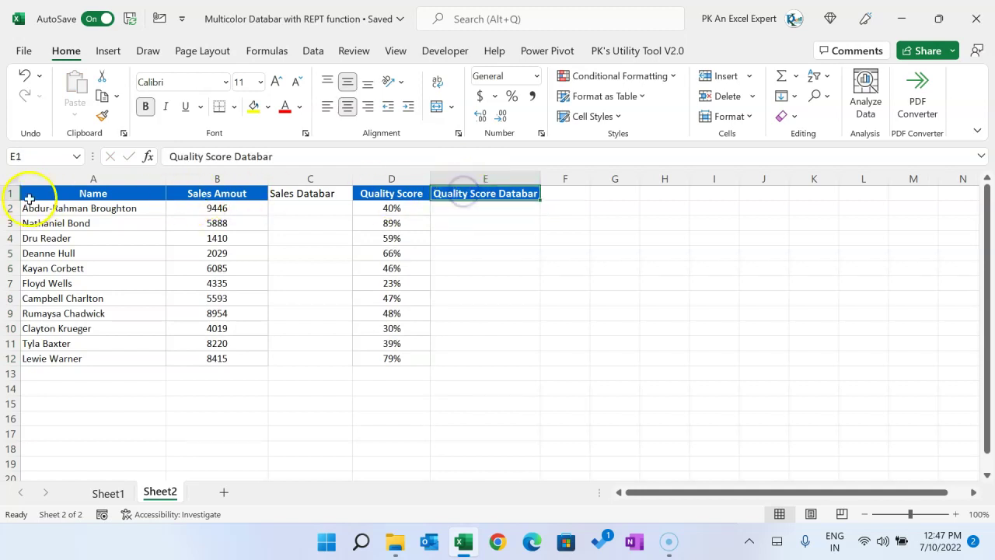
# - Format Paint the sales column styling onto the Sales Databar and Quality Score Databar columns
pyautogui.click(26, 194)
pyautogui.click(225, 193)
pyautogui.moveTo(224, 193); pyautogui.dragTo(213, 351)
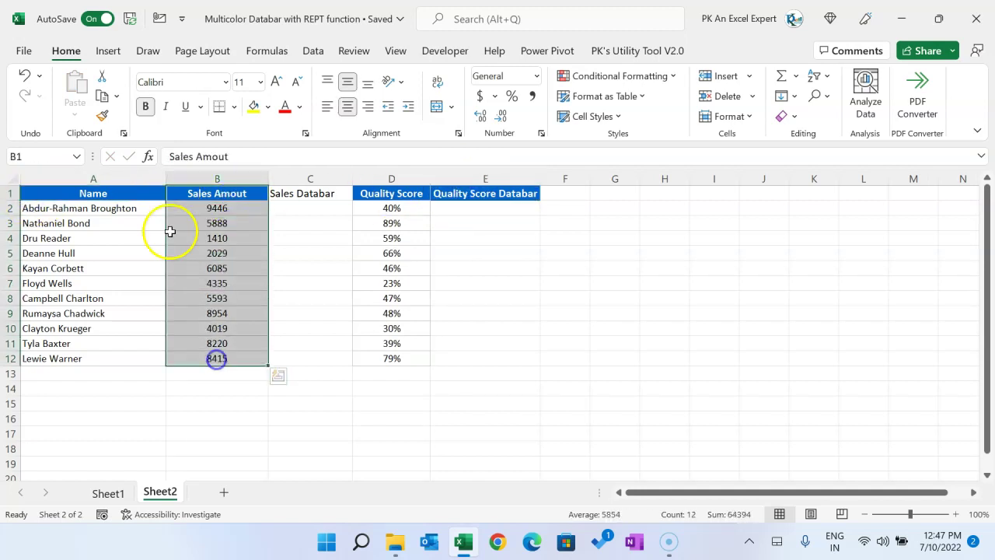
pyautogui.click(102, 115)
pyautogui.click(319, 196)
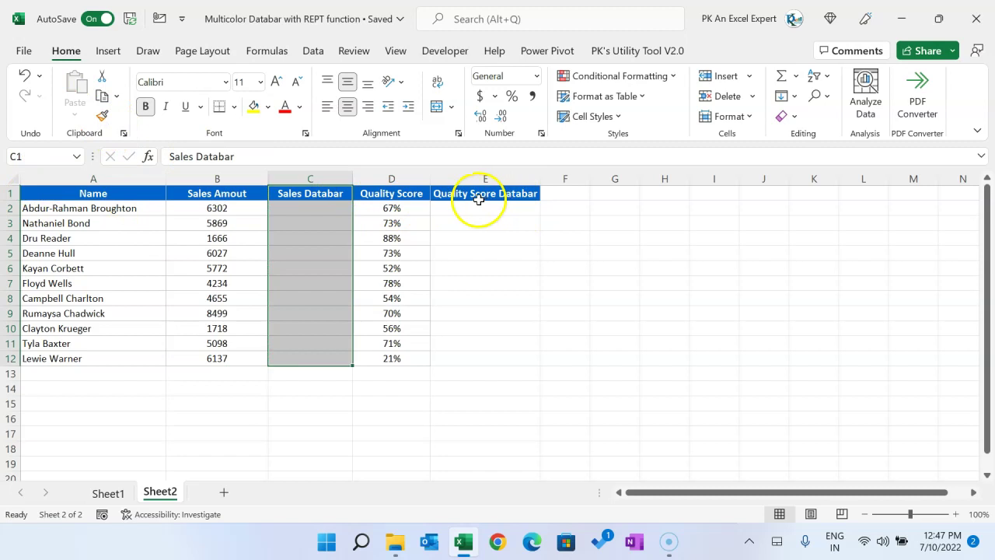
pyautogui.click(102, 115)
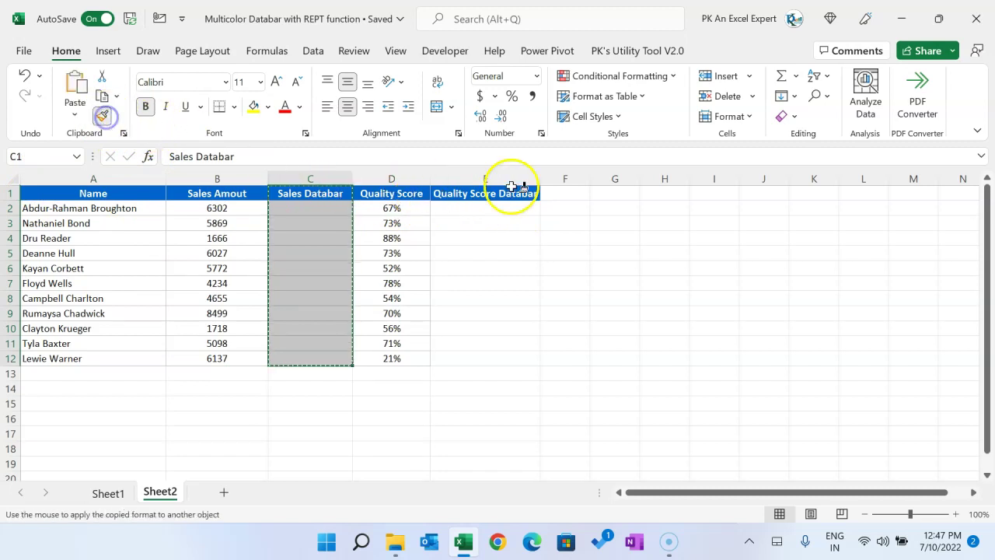
pyautogui.click(512, 194)
pyautogui.click(369, 252)
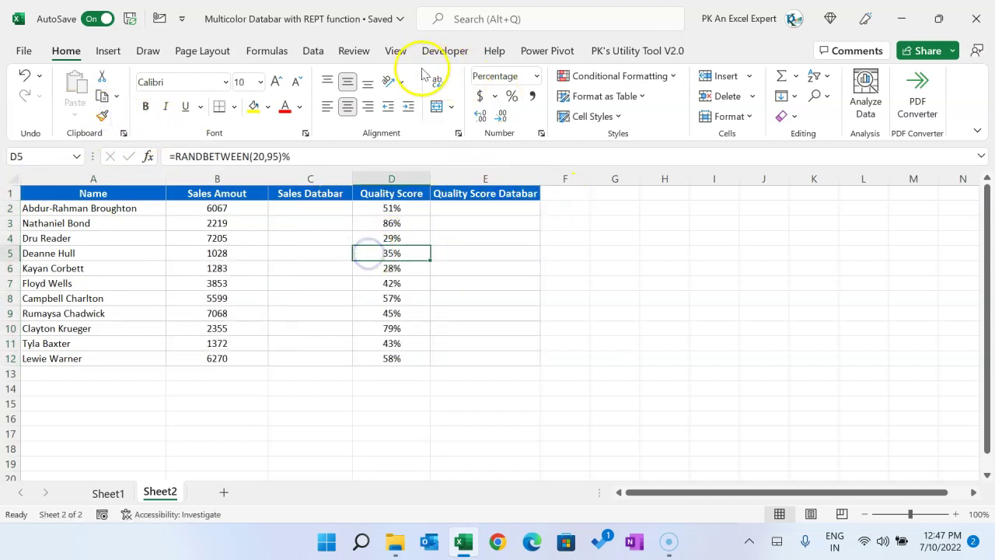
# - Hide the sheet gridlines and widen the Sales Databar column
pyautogui.click(396, 51)
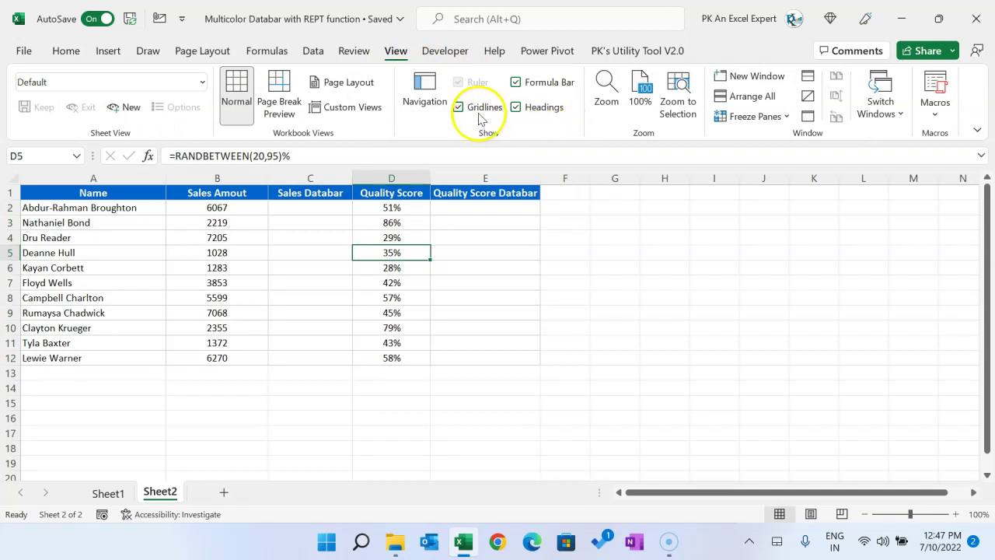
pyautogui.click(481, 109)
pyautogui.click(214, 268)
pyautogui.click(297, 208)
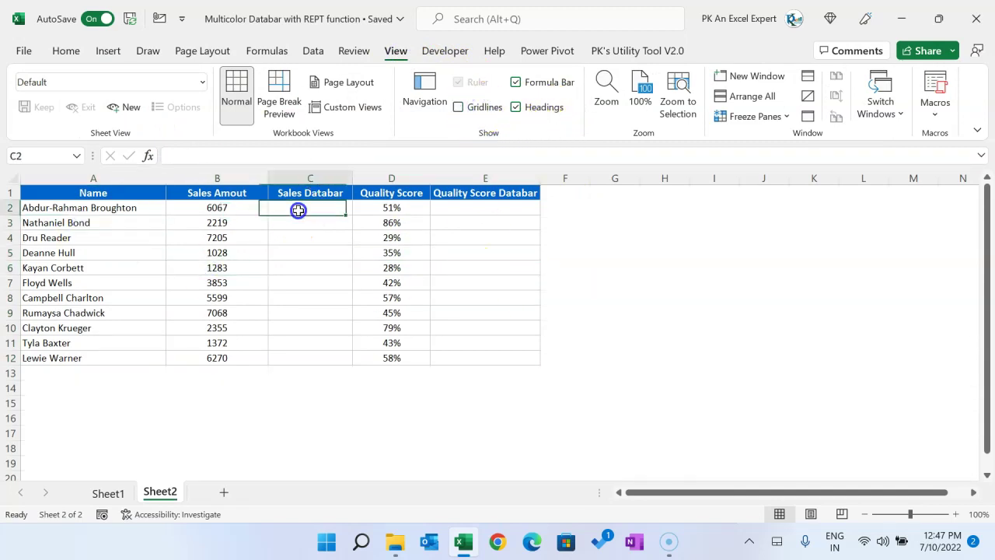
pyautogui.moveTo(349, 184); pyautogui.dragTo(359, 181)
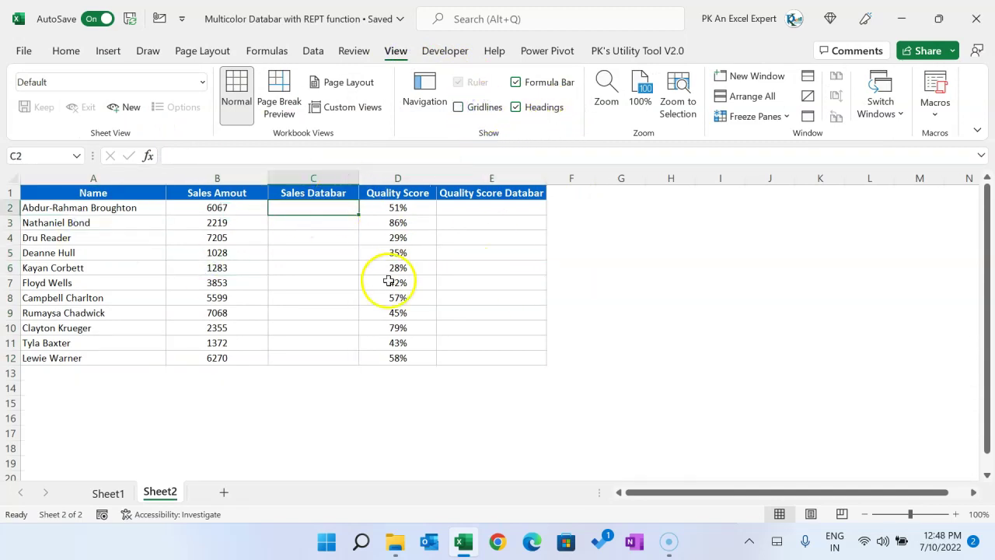
# - Enter =REPT("|",B2/200) in cell C2
pyautogui.press('BackSpace')
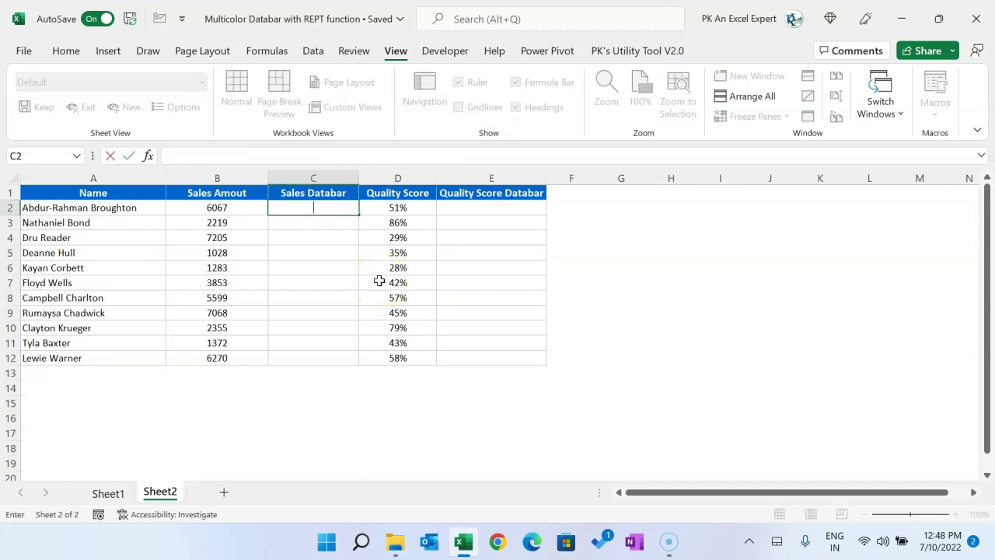
pyautogui.write('=re')
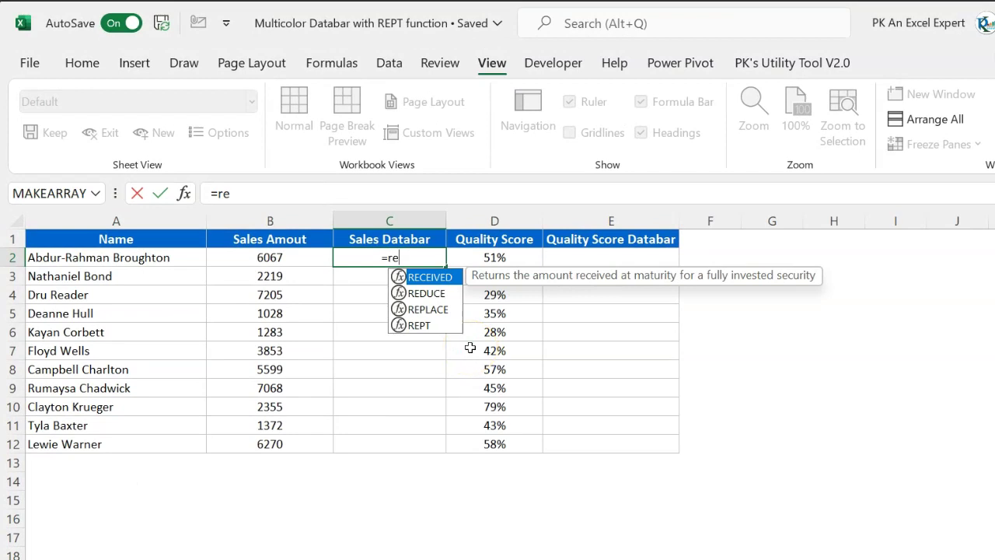
pyautogui.write('pt')
pyautogui.press('Tab')
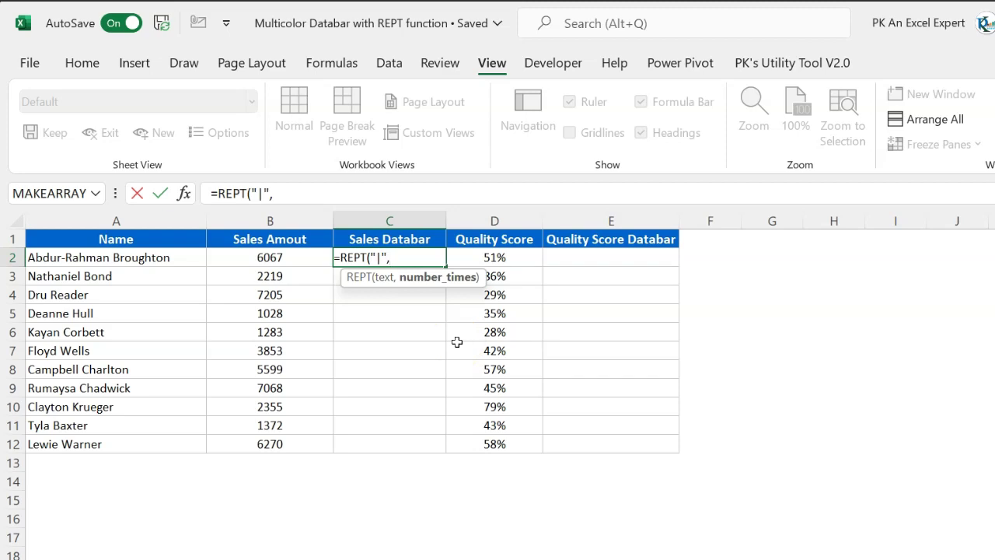
pyautogui.click(294, 258)
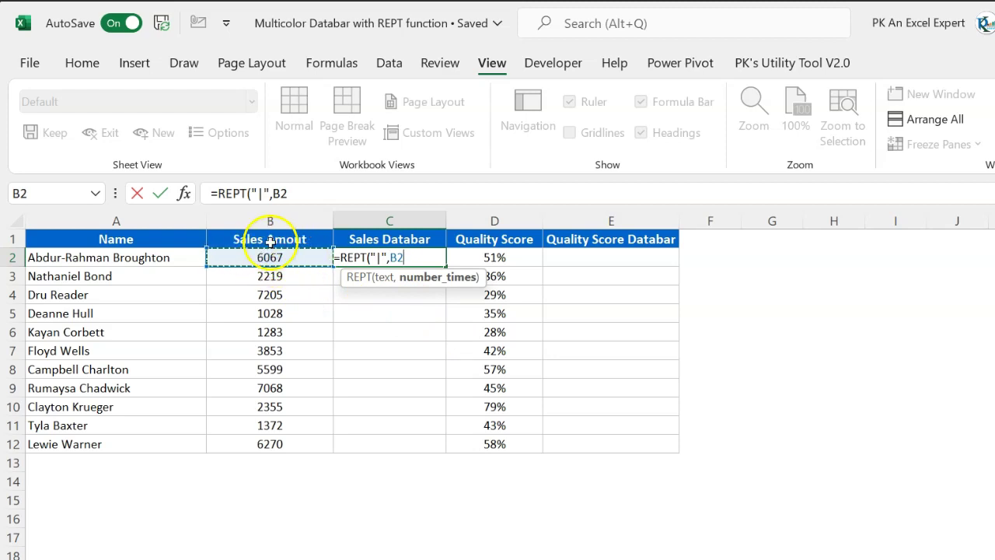
pyautogui.write(')')
pyautogui.hotkey('ctrl', 'Return')
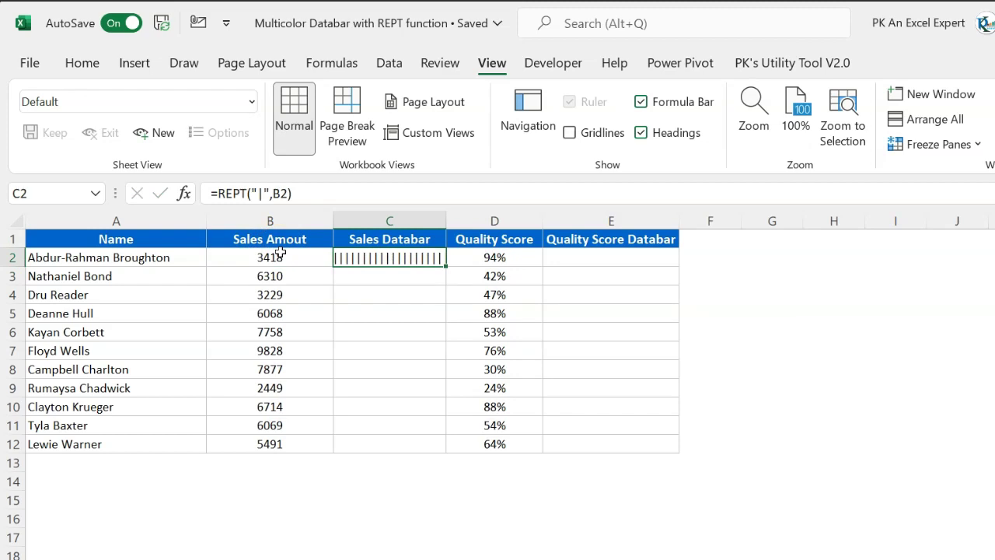
pyautogui.click(285, 194)
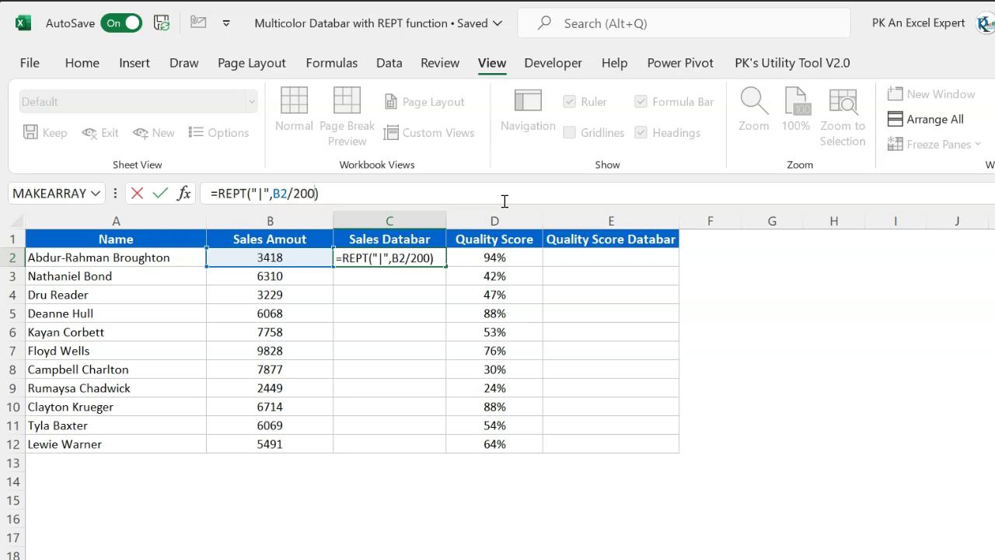
pyautogui.hotkey('ctrl', 'Return')
# - Fill the REPT bar formula down C2:C12 and check the bars
pyautogui.press('Left')
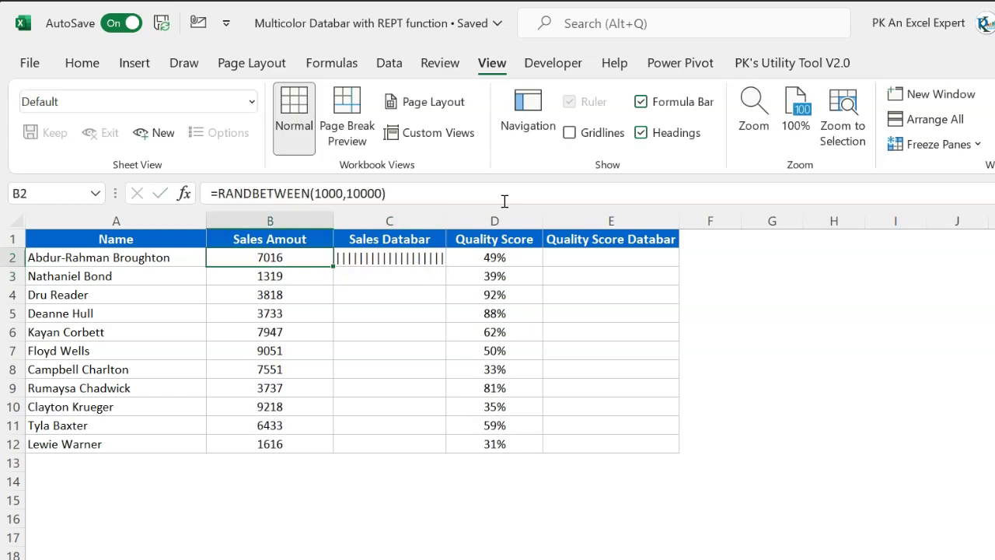
pyautogui.hotkey('ctrl', 'Down')
pyautogui.press('Right')
pyautogui.hotkey('ctrl', 'shift', 'Up')
pyautogui.hotkey('ctrl', 'd')
pyautogui.press('Up')
pyautogui.press('Up')
pyautogui.press('Up')
pyautogui.press('Up')
pyautogui.press('Up')
pyautogui.press('Up')
pyautogui.press('Up')
pyautogui.press('Up')
pyautogui.press('Up')
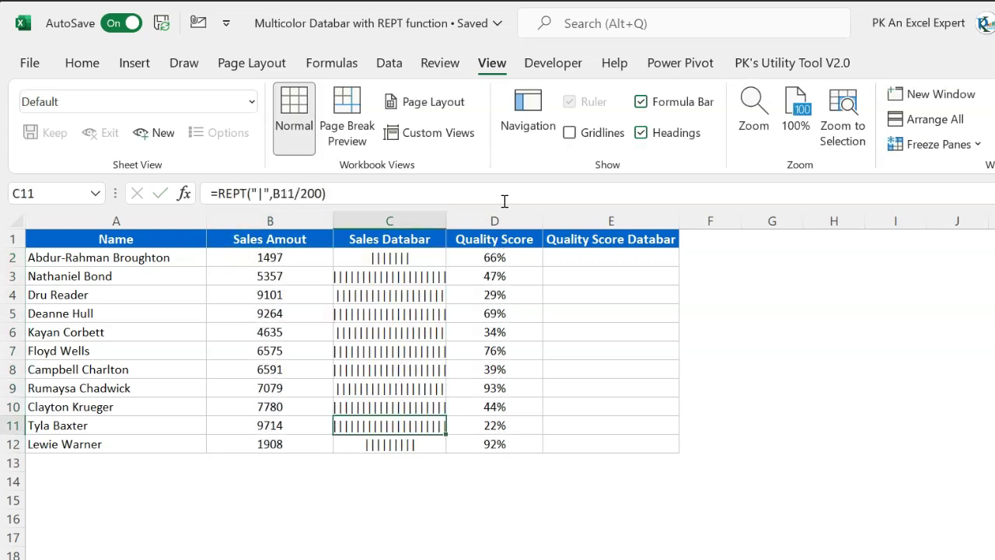
pyautogui.press('Up')
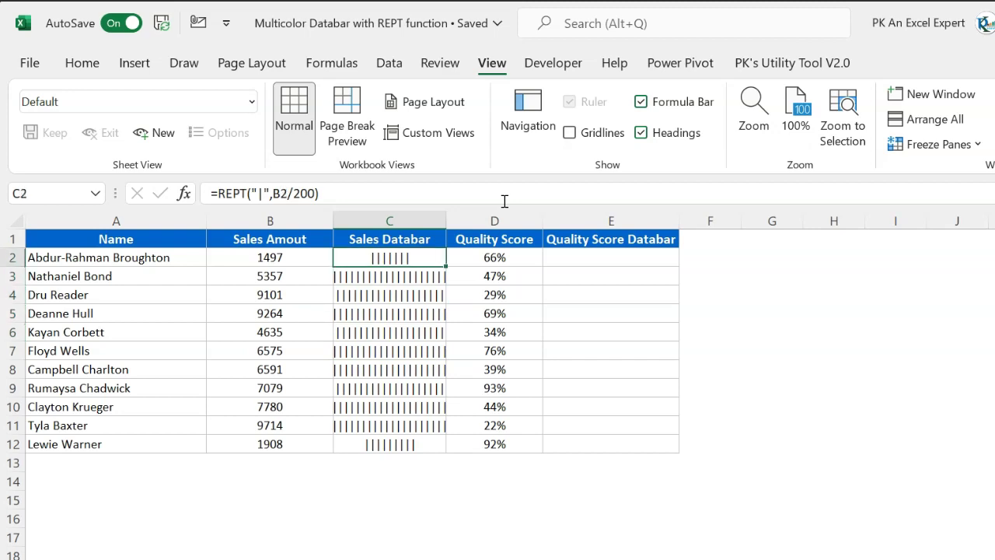
pyautogui.hotkey('ctrl', 'shift', 'Down')
# - Left-align and bottom-align the bars in C2:C12
pyautogui.click(82, 62)
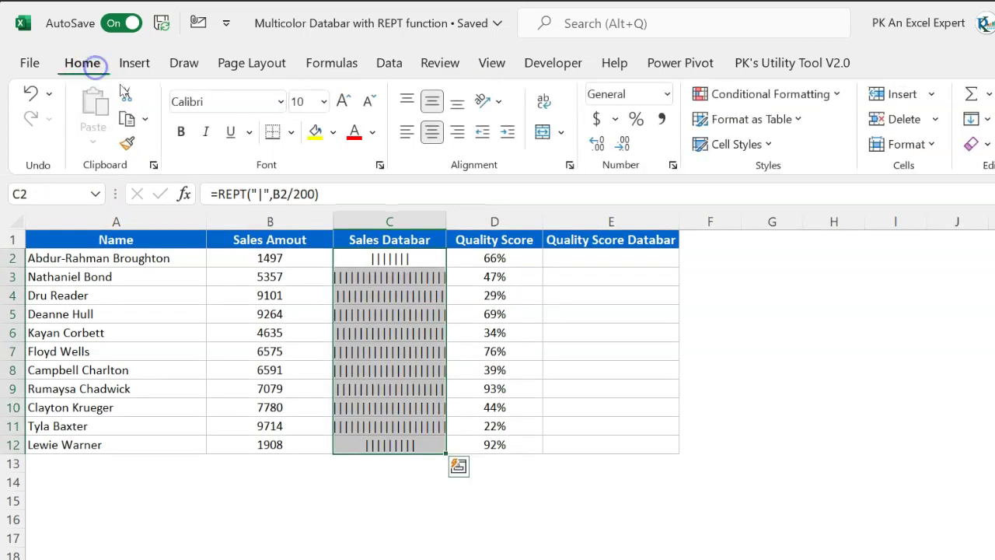
pyautogui.click(406, 132)
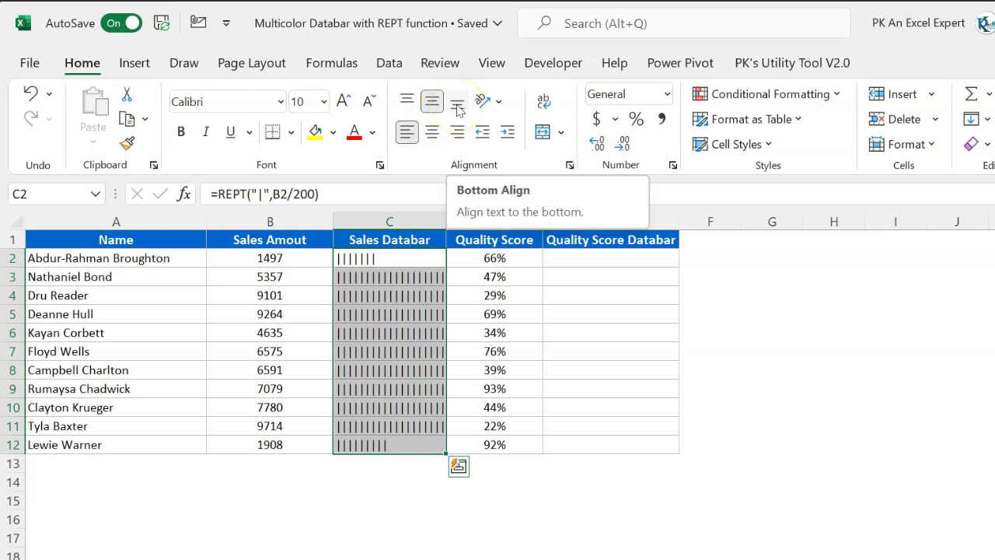
pyautogui.click(458, 107)
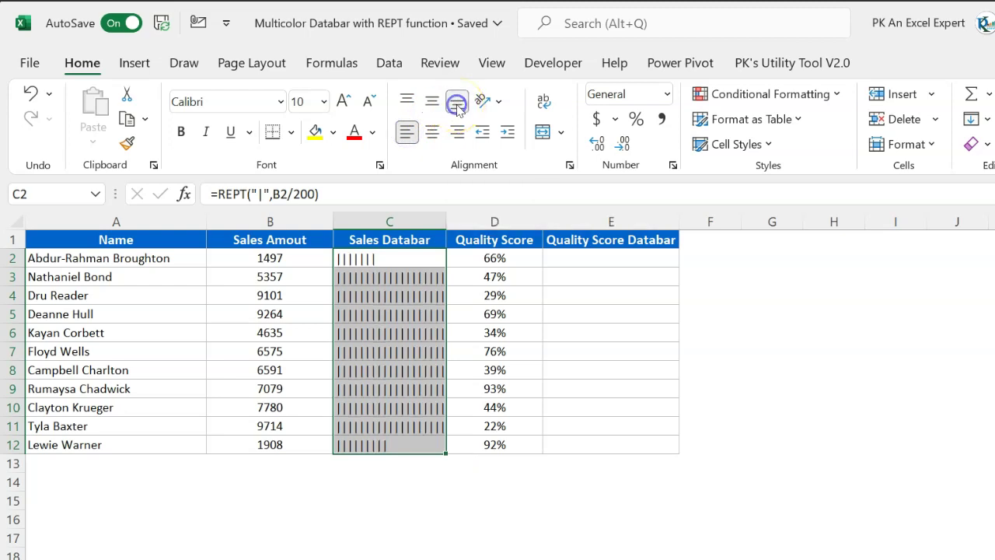
# - Set the Sales Databar bars to bold Playbill at size 16
pyautogui.click(225, 102)
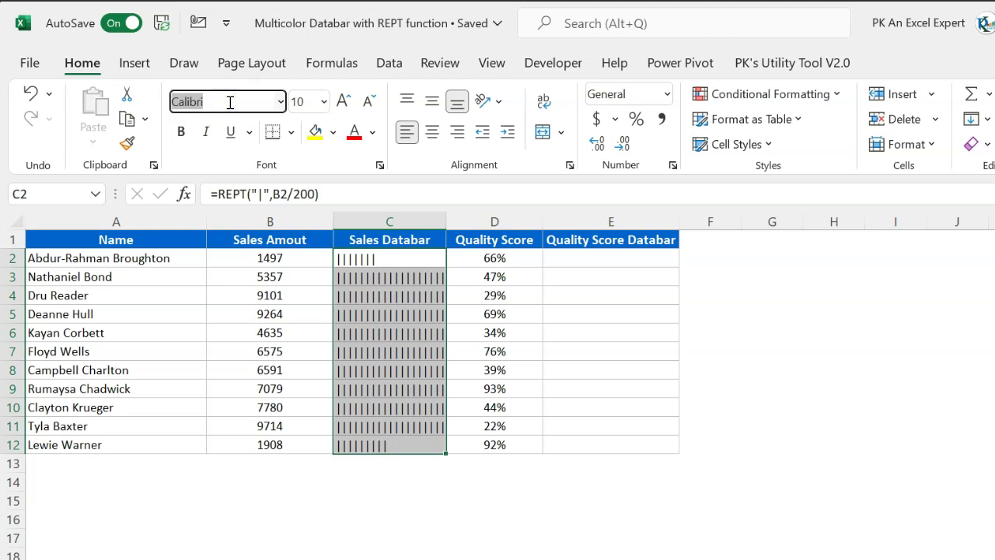
pyautogui.write('Playbill')
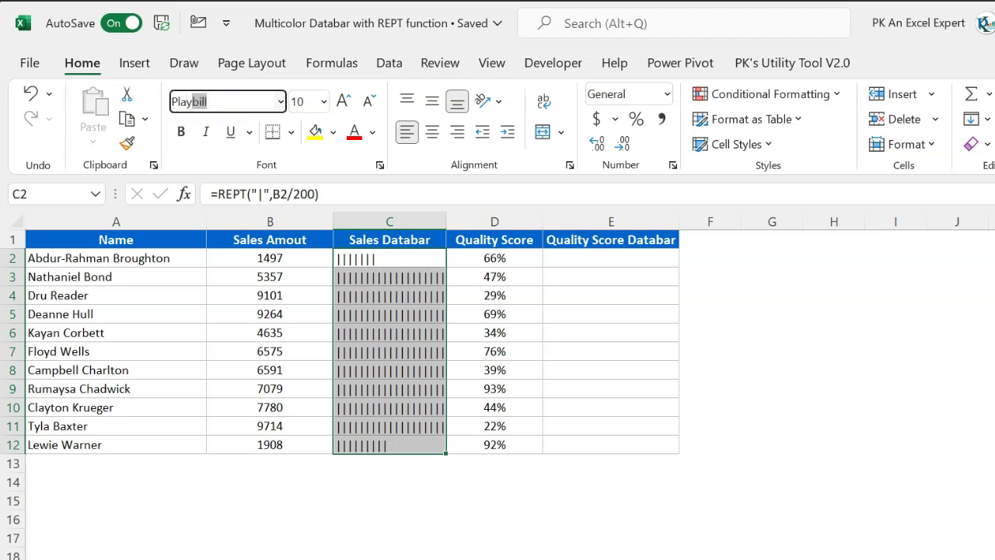
pyautogui.press('Return')
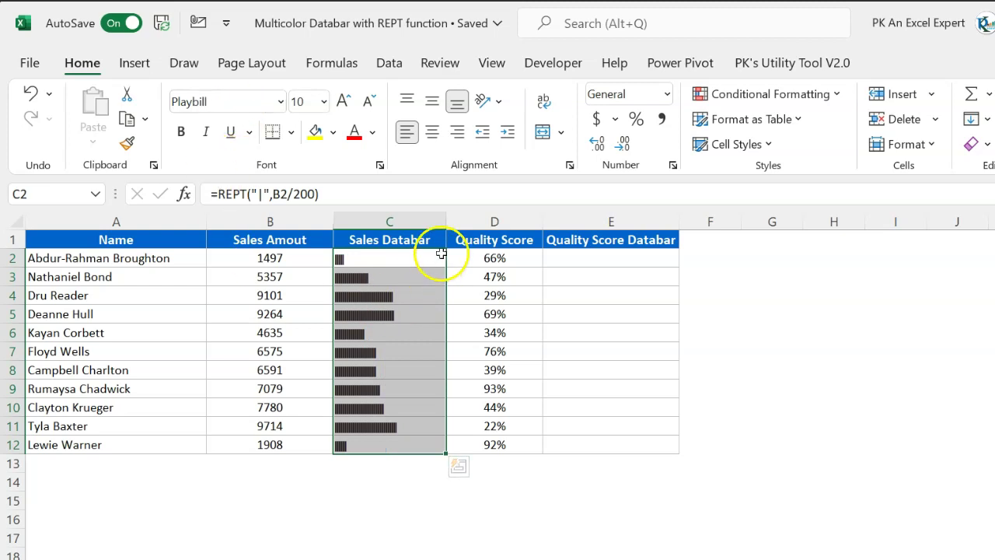
pyautogui.click(181, 133)
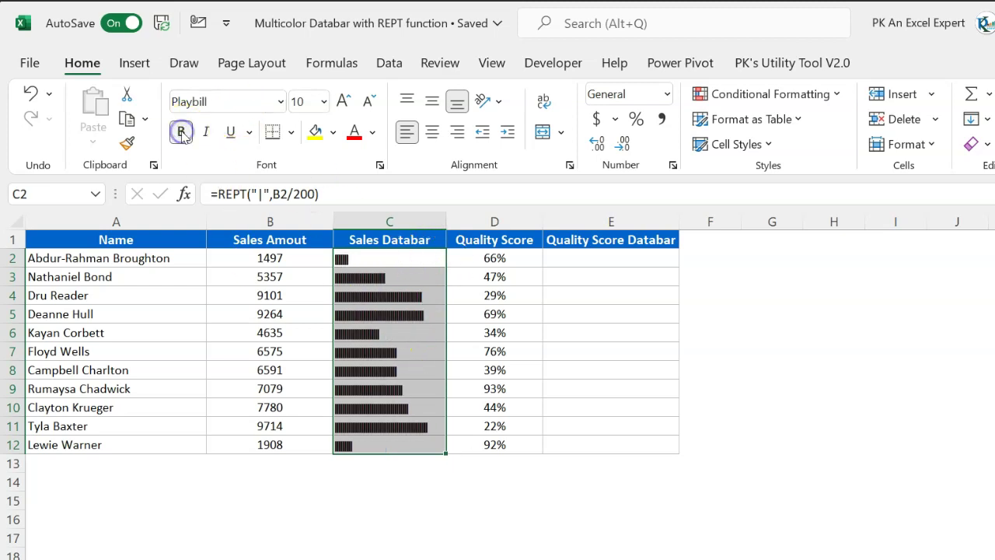
pyautogui.click(343, 101)
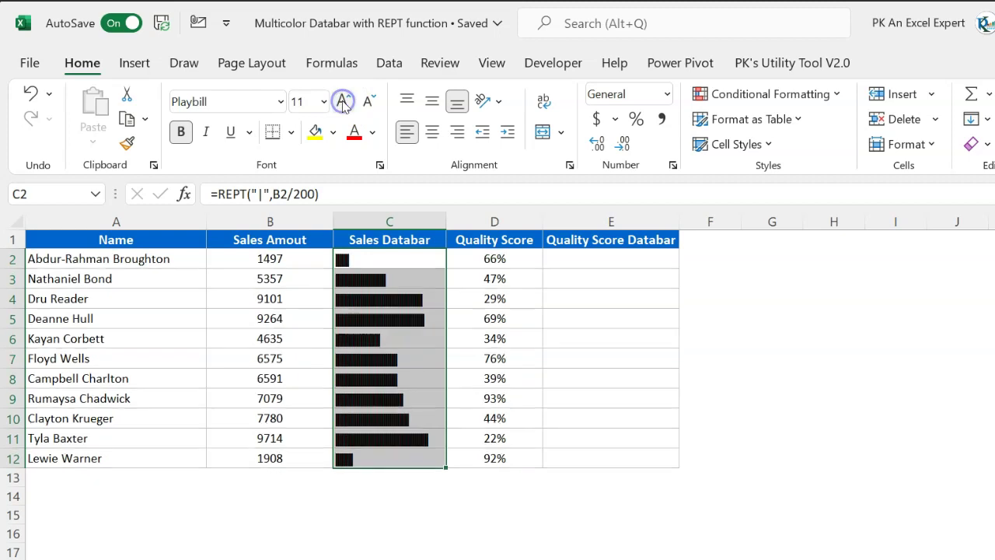
pyautogui.click(342, 102)
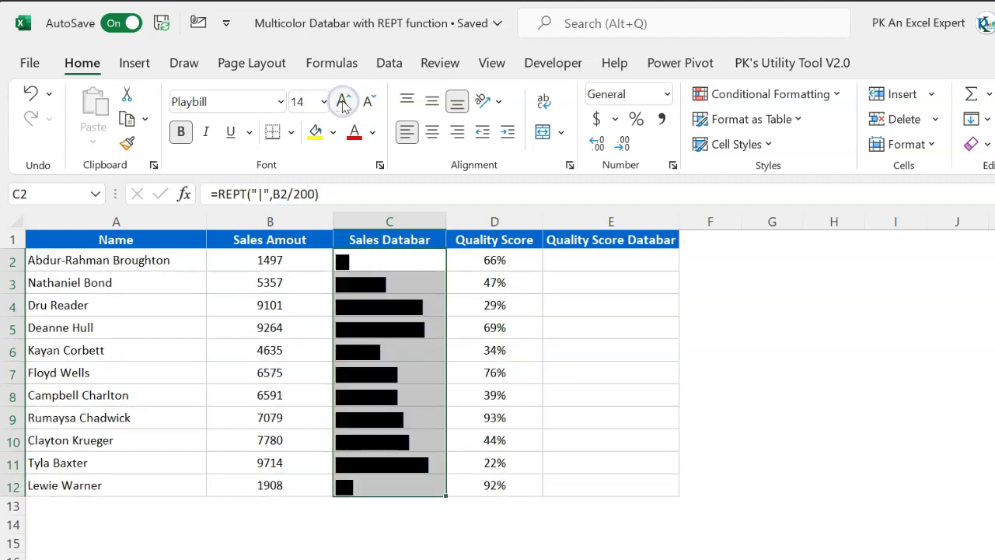
pyautogui.click(767, 368)
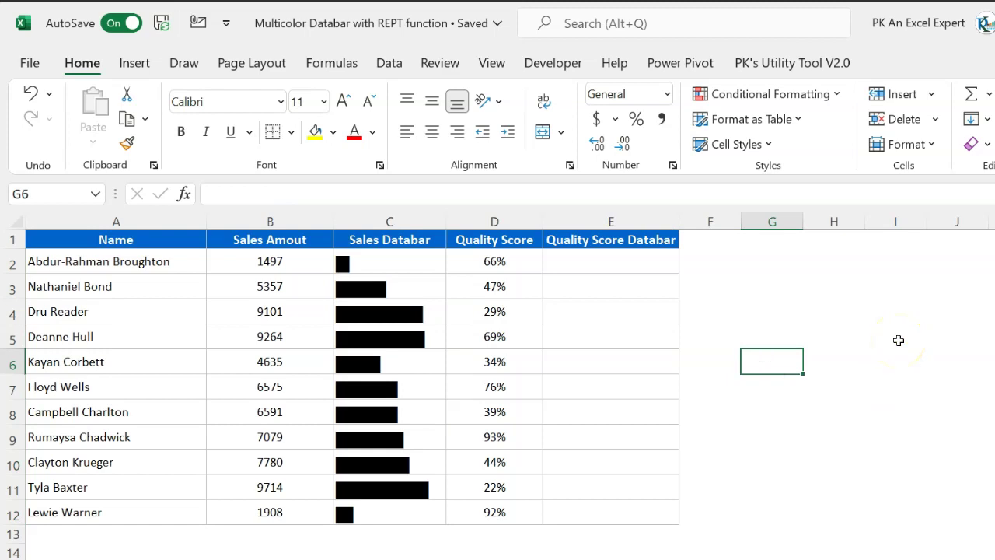
pyautogui.moveTo(400, 263); pyautogui.dragTo(398, 515)
# - Copy the C2 bar formula and formatting into E2
pyautogui.moveTo(610, 269)
pyautogui.mouseDown()
pyautogui.moveTo(611, 315)
pyautogui.moveTo(624, 259)
pyautogui.mouseUp()
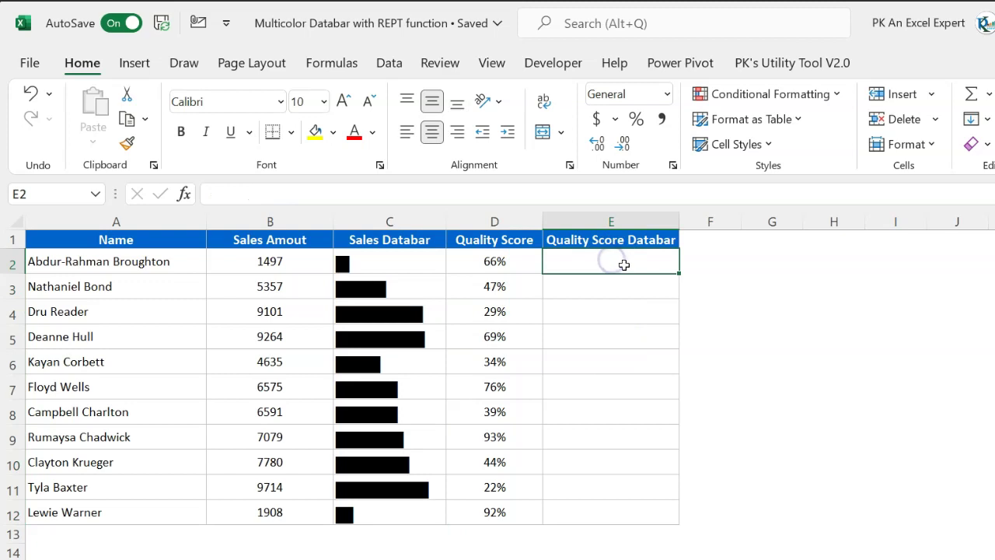
pyautogui.click(430, 265)
pyautogui.hotkey('ctrl', 'c')
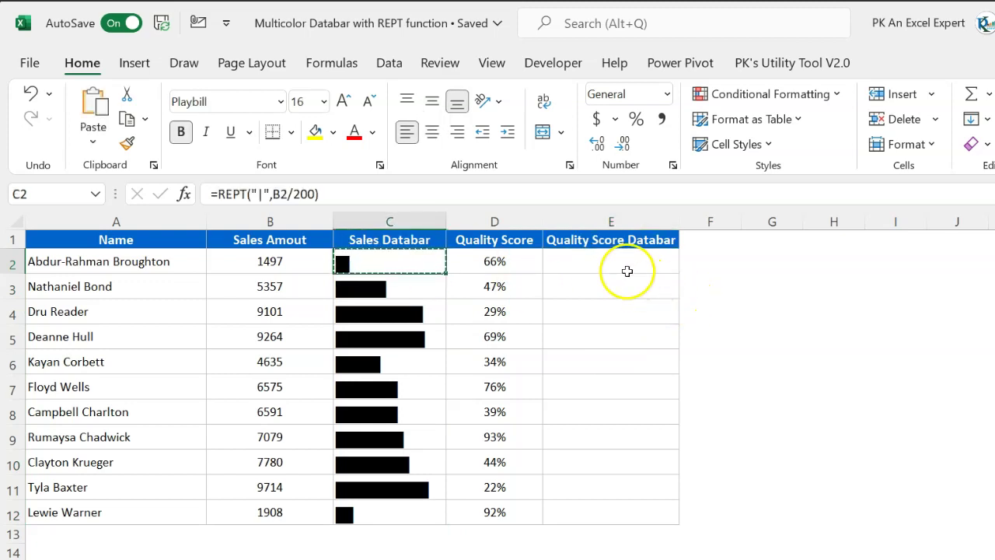
pyautogui.click(623, 260)
pyautogui.hotkey('ctrl', 'v')
pyautogui.press('Escape')
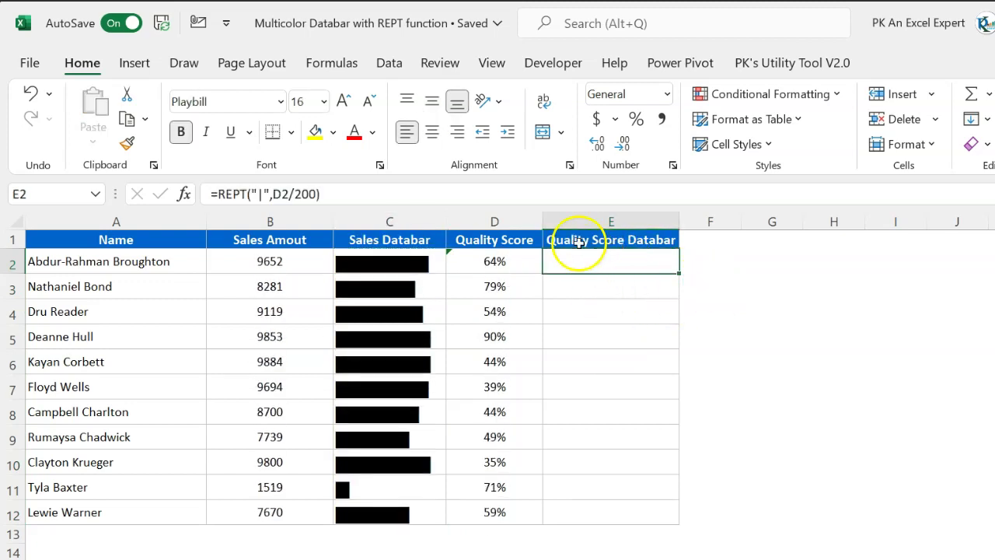
# - Change E2 to =REPT("|",D2*15) and fill it down E2:E12
pyautogui.click(429, 195)
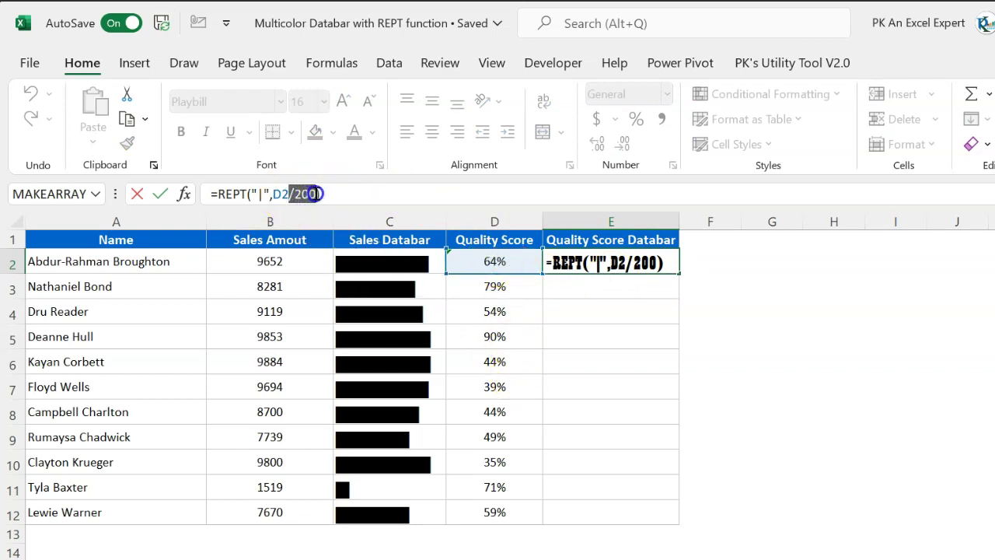
pyautogui.moveTo(314, 194); pyautogui.dragTo(319, 194)
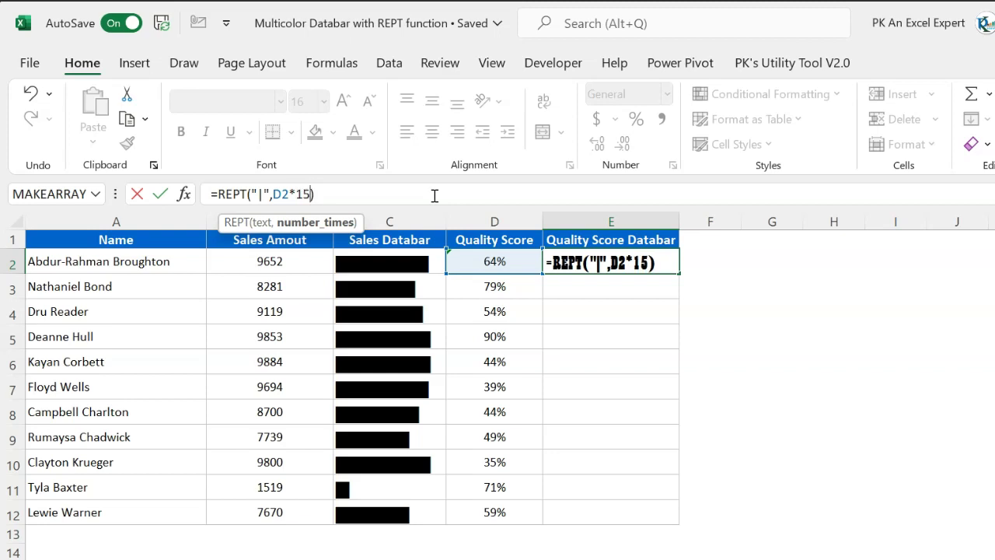
pyautogui.write('*15')
pyautogui.press('Return')
pyautogui.press('Up')
pyautogui.press('Left')
pyautogui.hotkey('ctrl', 'Down')
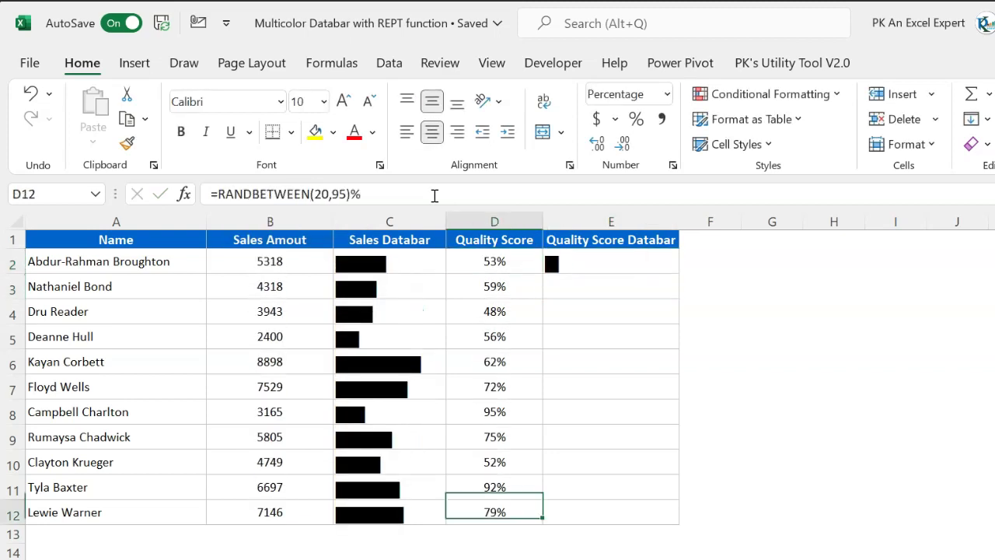
pyautogui.press('Right')
pyautogui.hotkey('ctrl', 'shift', 'Up')
pyautogui.hotkey('ctrl', 'd')
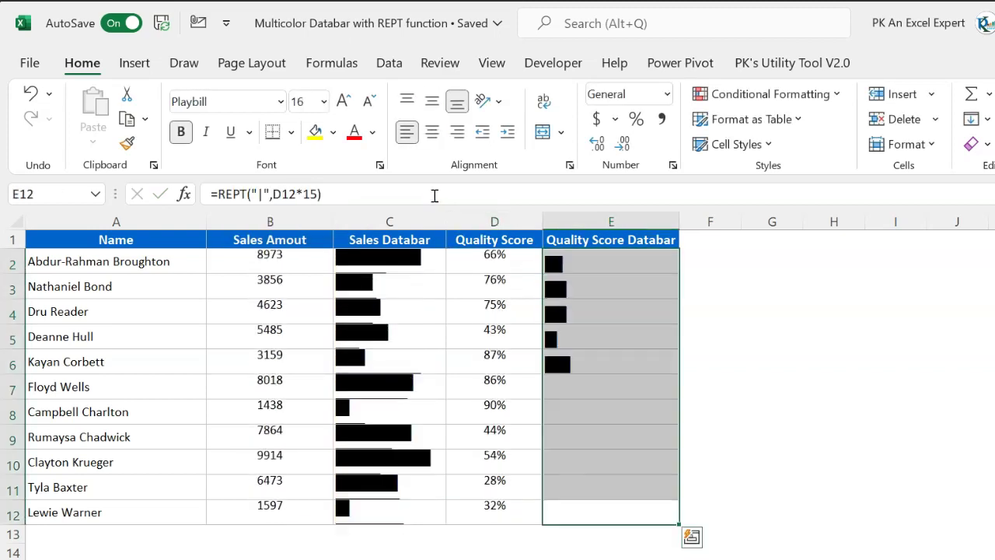
# - Raise the multiplier to 20 and refill =REPT("|",D2*20) down E2:E12
pyautogui.press('Up')
pyautogui.press('Up')
pyautogui.press('Up')
pyautogui.press('Up')
pyautogui.press('Up')
pyautogui.press('Up')
pyautogui.press('Up')
pyautogui.press('Up')
pyautogui.press('Up')
pyautogui.press('Up')
pyautogui.press('Up')
pyautogui.press('Down')
pyautogui.press('Down')
pyautogui.press('Down')
pyautogui.press('Down')
pyautogui.press('Down')
pyautogui.press('Down')
pyautogui.press('Down')
pyautogui.press('Down')
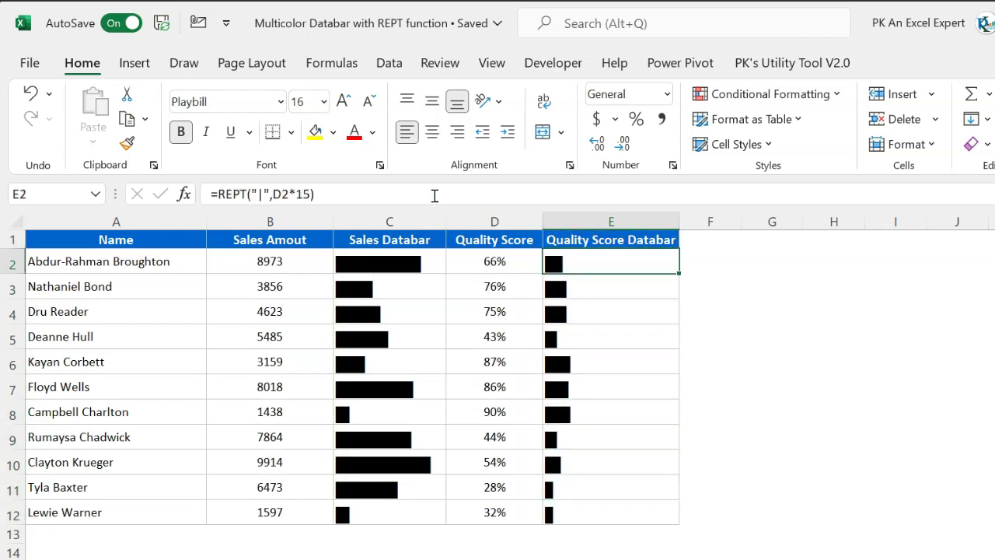
pyautogui.press('Down')
pyautogui.hotkey('ctrl', 'Up')
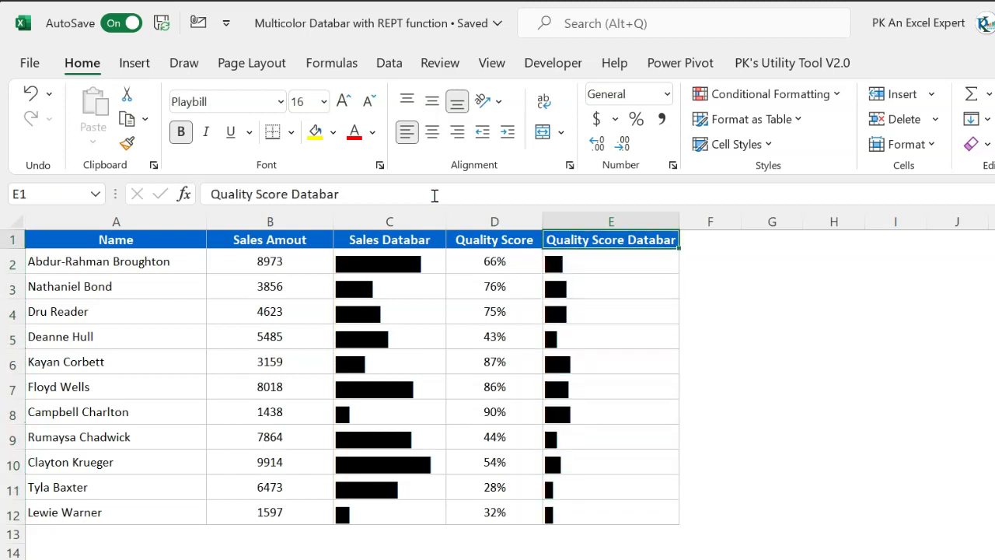
pyautogui.press('Down')
pyautogui.click(304, 194)
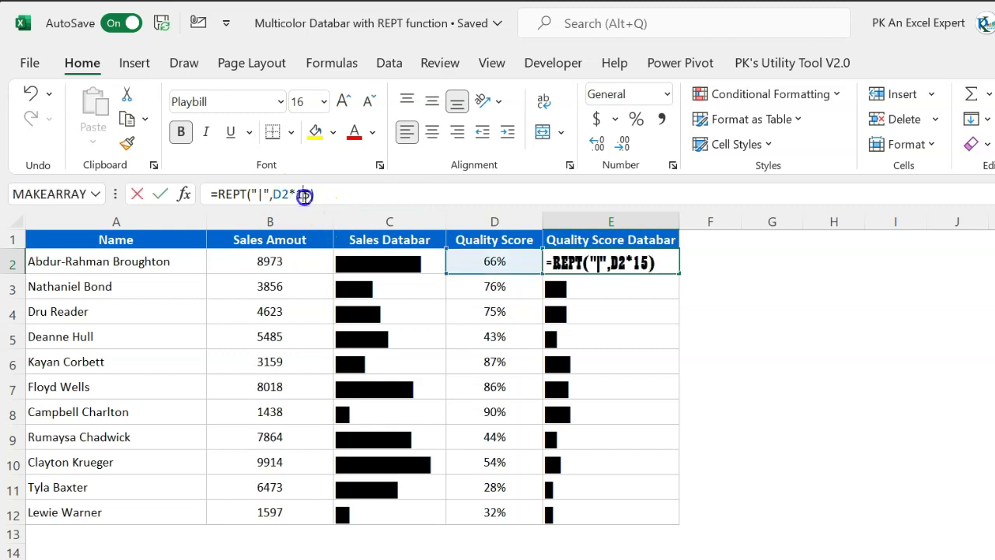
pyautogui.moveTo(306, 195); pyautogui.dragTo(311, 195)
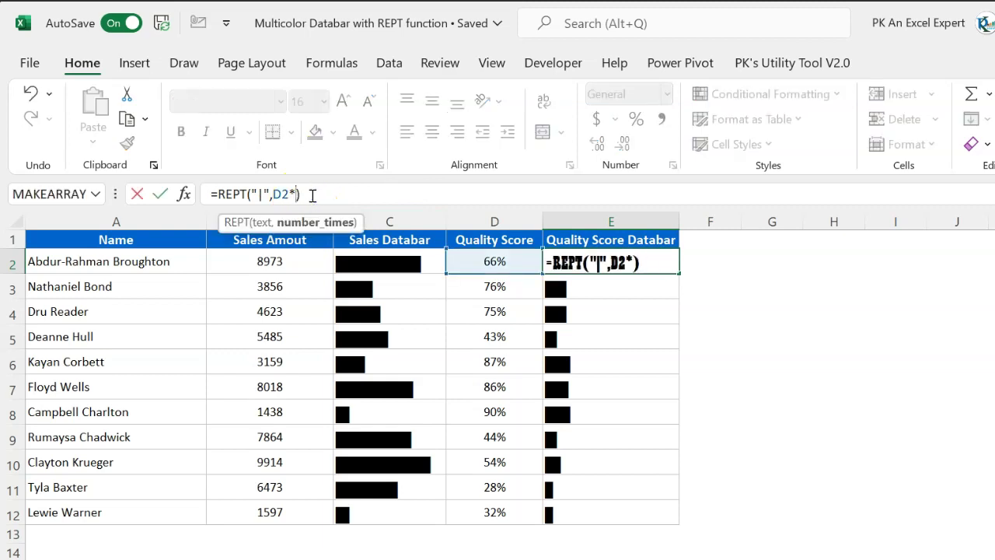
pyautogui.press('Return')
pyautogui.press('Up')
pyautogui.hotkey('ctrl', 'shift', 'Down')
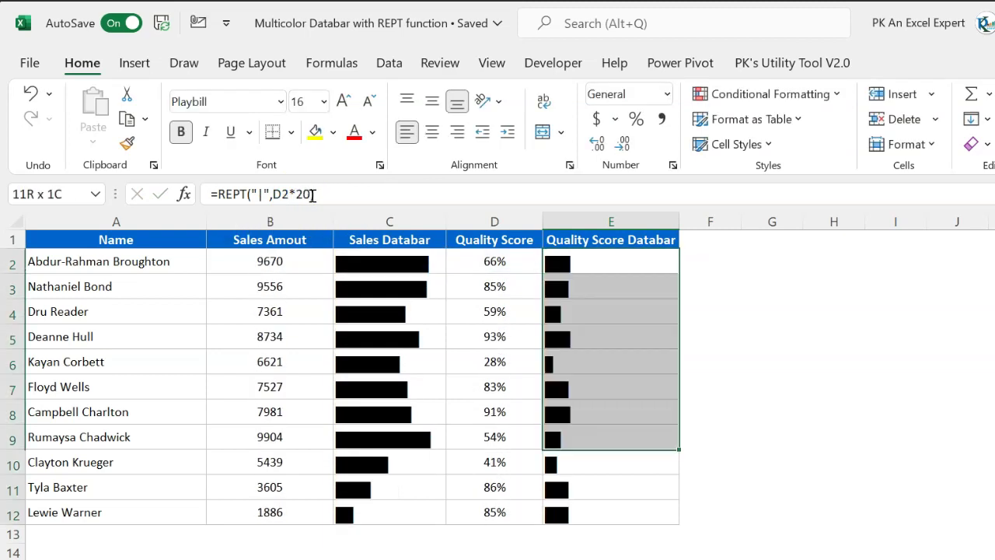
pyautogui.hotkey('ctrl', 'd')
pyautogui.hotkey('shift', 'BackSpace')
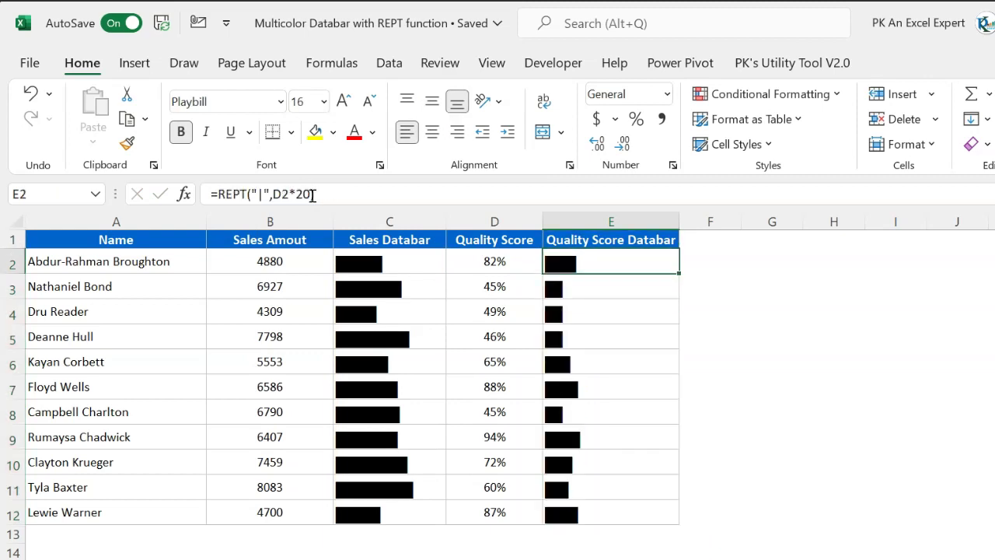
# - Switch the repeated character to "0" and fill =REPT("0",D2*20) down E2:E12
pyautogui.click(259, 195)
pyautogui.doubleClick(264, 194)
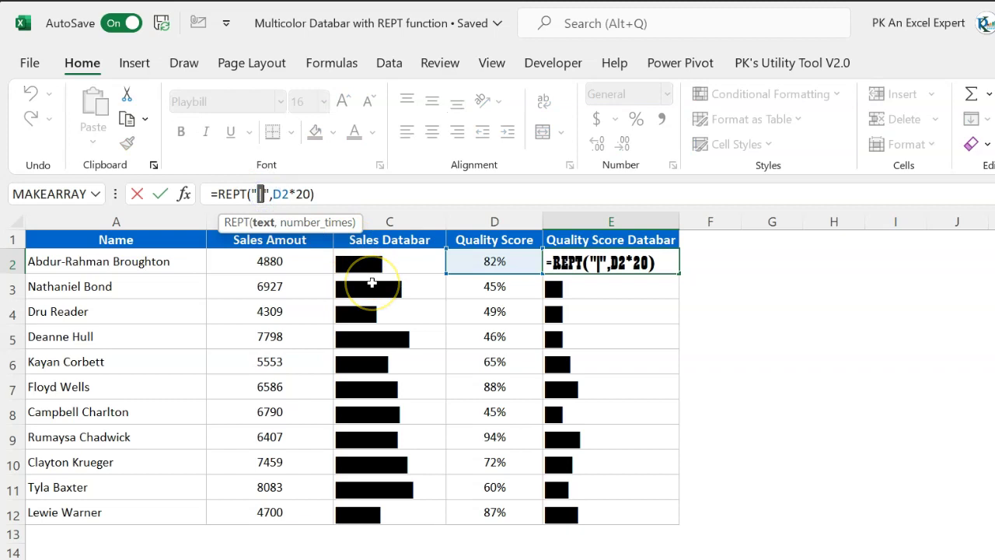
pyautogui.write('0')
pyautogui.hotkey('ctrl', 'Return')
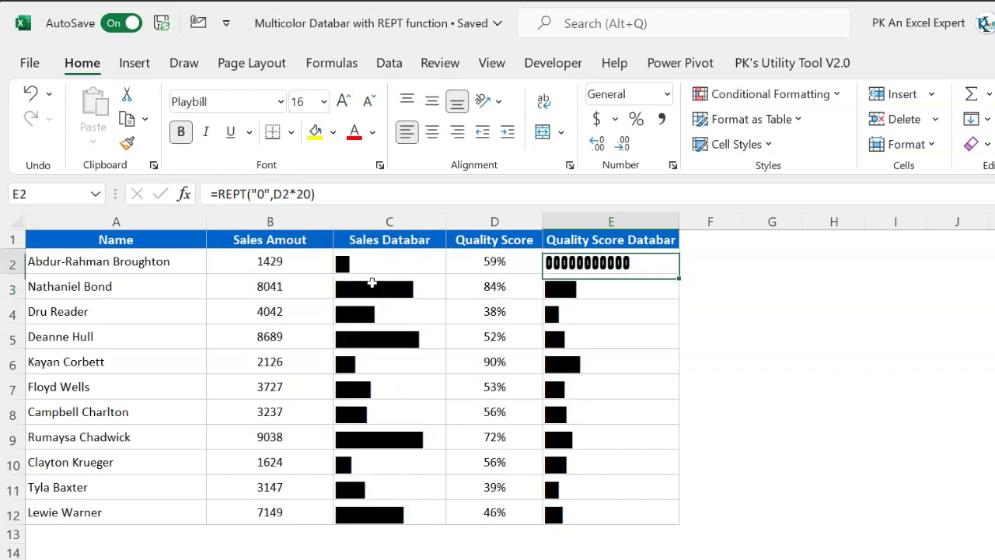
pyautogui.hotkey('ctrl', 'shift', 'Down')
pyautogui.hotkey('ctrl', 'd')
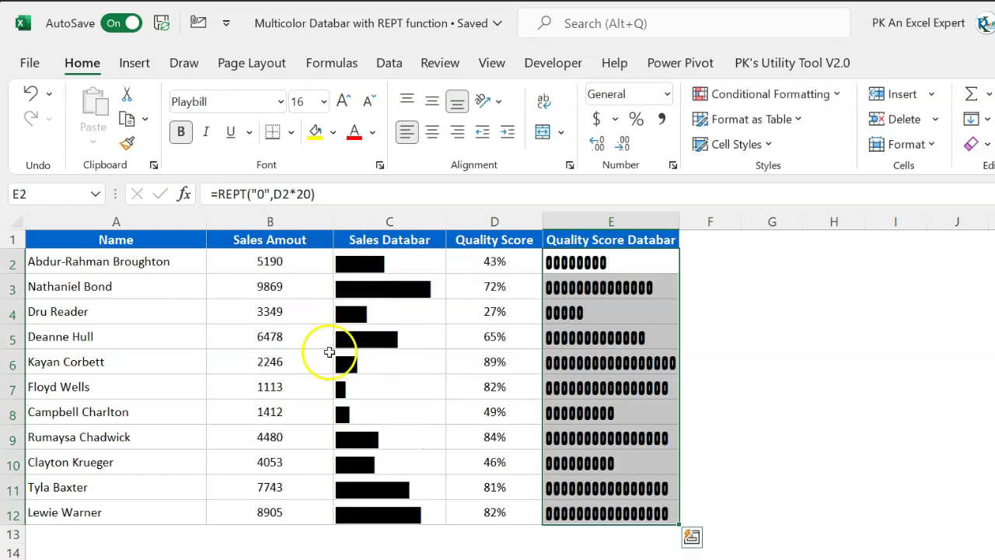
# - Shrink the Quality Score bars to size 11 and compare them with the sales bars
pyautogui.click(368, 103)
pyautogui.click(368, 103)
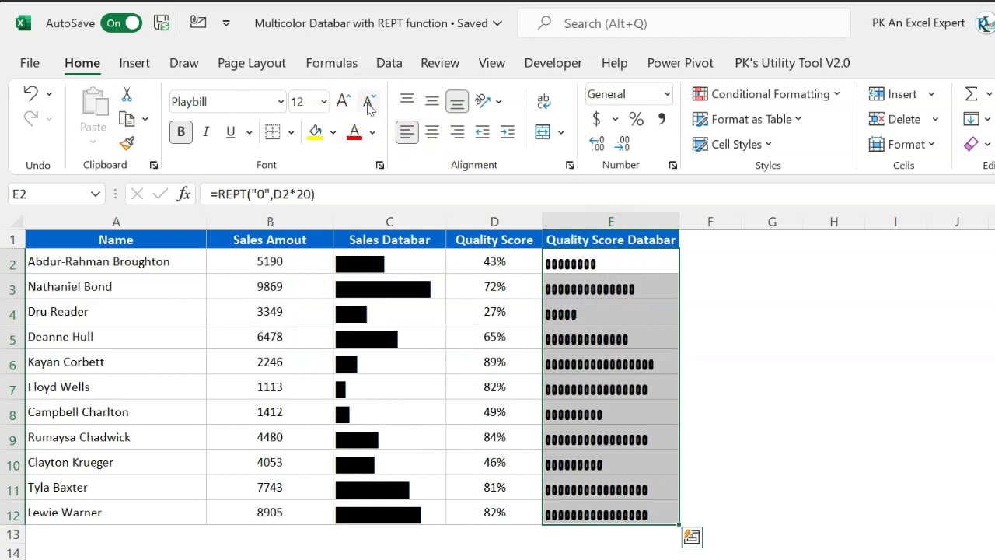
pyautogui.click(367, 104)
pyautogui.click(765, 371)
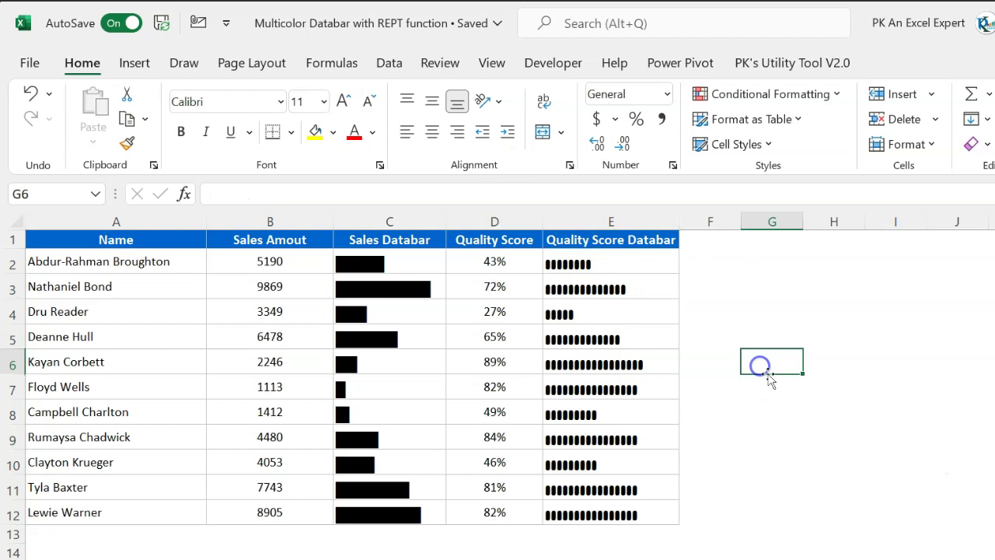
pyautogui.moveTo(606, 267); pyautogui.dragTo(622, 513)
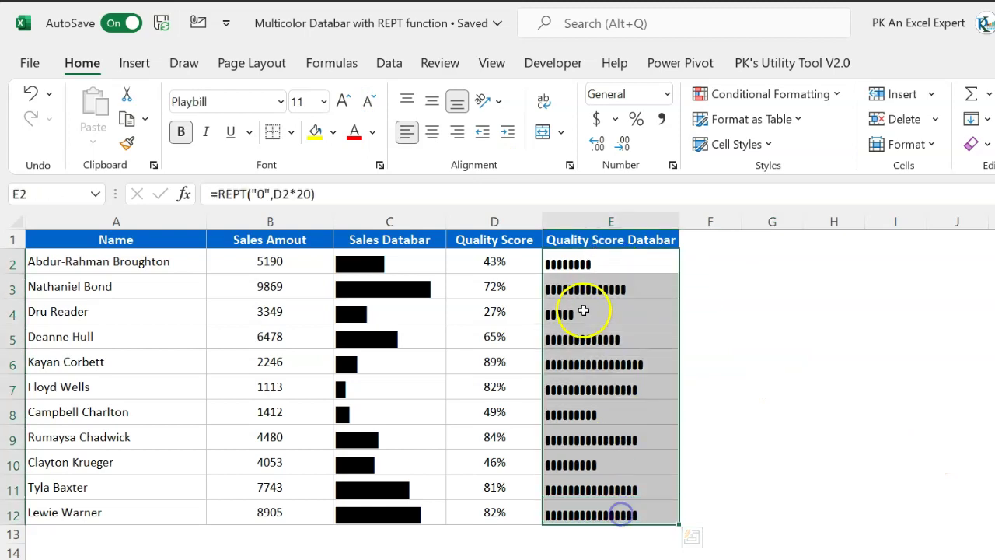
pyautogui.moveTo(369, 265); pyautogui.dragTo(385, 510)
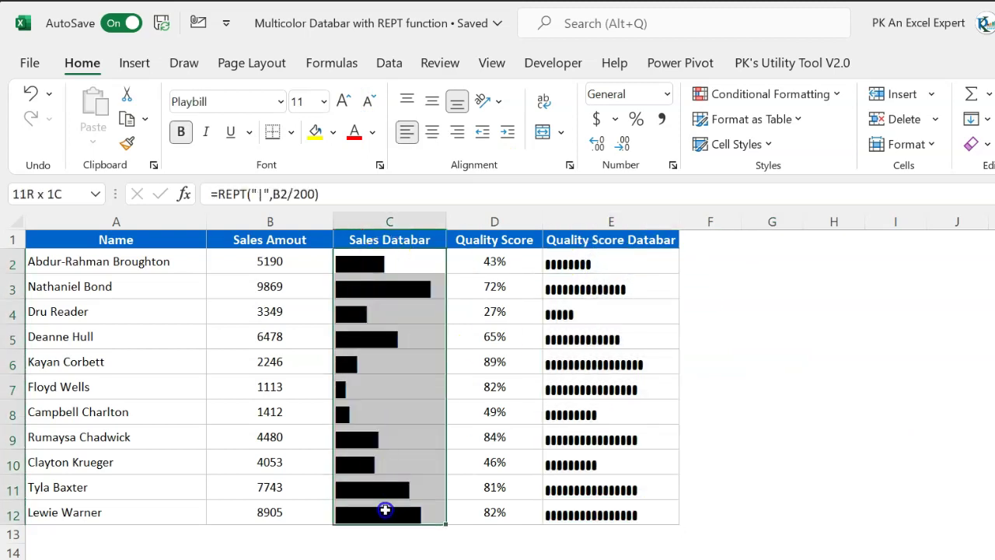
pyautogui.moveTo(605, 265); pyautogui.dragTo(607, 512)
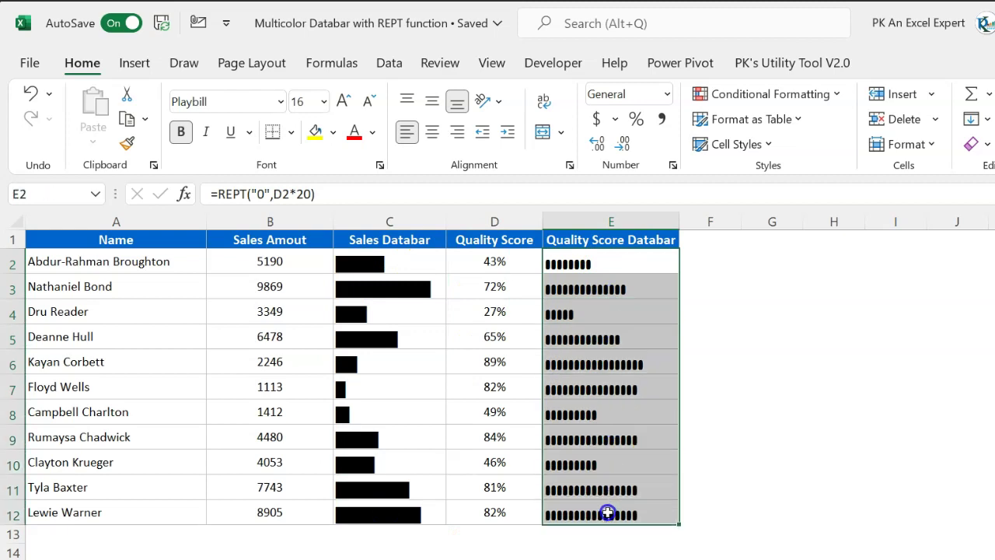
pyautogui.click(628, 260)
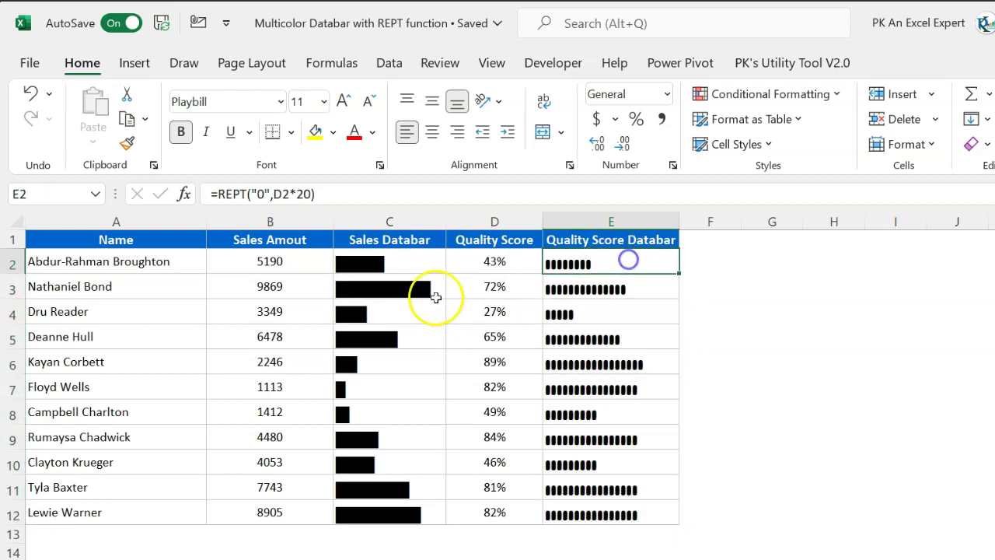
pyautogui.moveTo(391, 264); pyautogui.dragTo(396, 510)
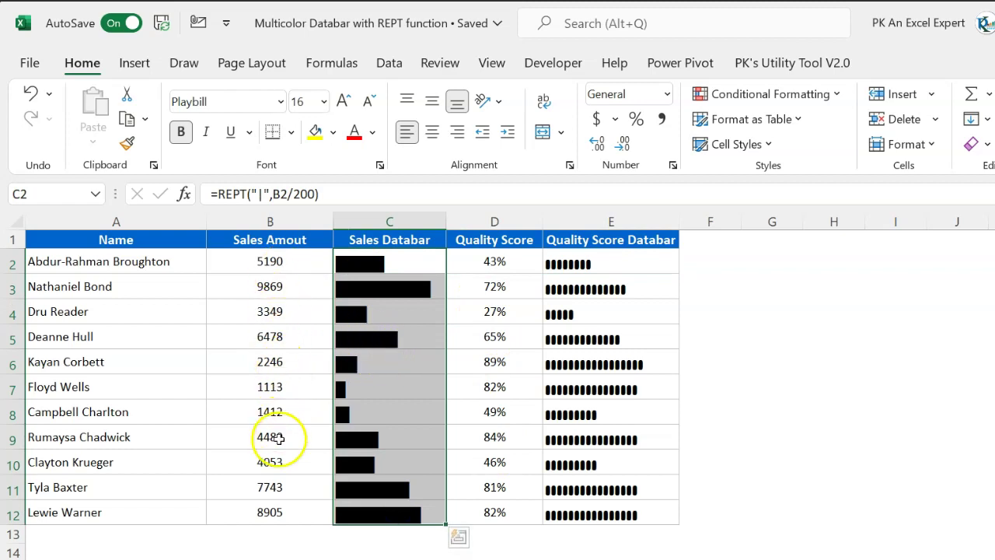
pyautogui.moveTo(302, 266); pyautogui.dragTo(317, 507)
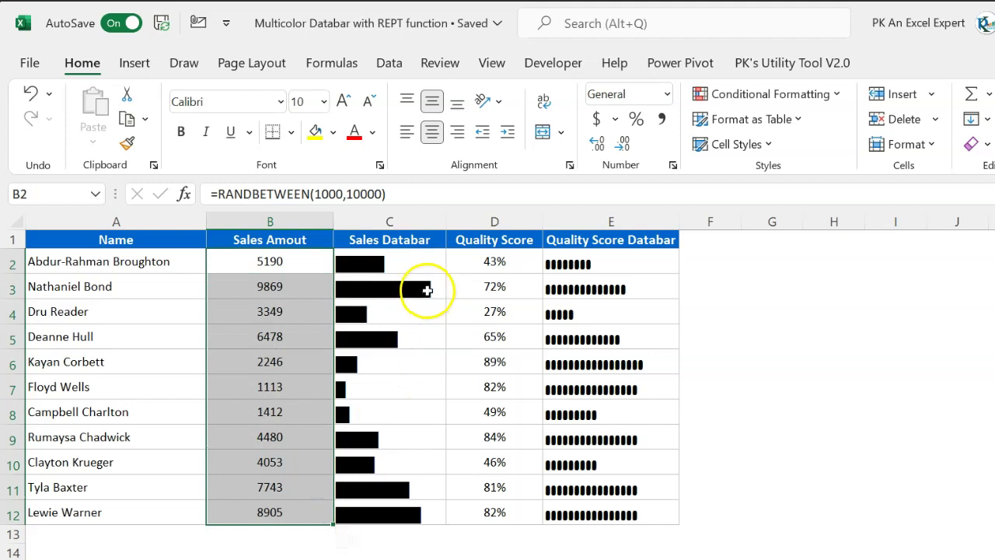
pyautogui.moveTo(426, 265); pyautogui.dragTo(431, 510)
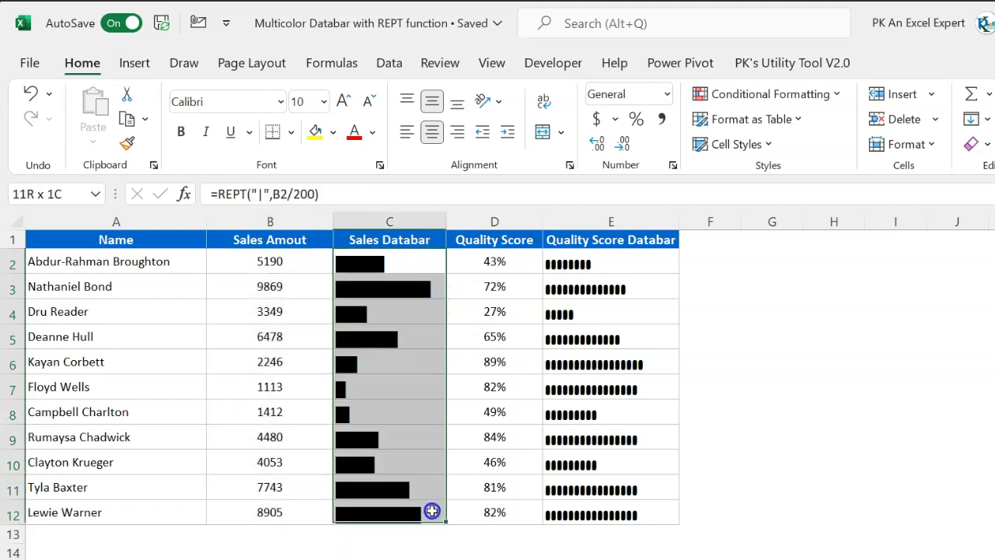
pyautogui.click(268, 355)
pyautogui.moveTo(401, 258); pyautogui.dragTo(404, 514)
pyautogui.moveTo(294, 264); pyautogui.dragTo(321, 517)
pyautogui.moveTo(405, 260); pyautogui.dragTo(394, 498)
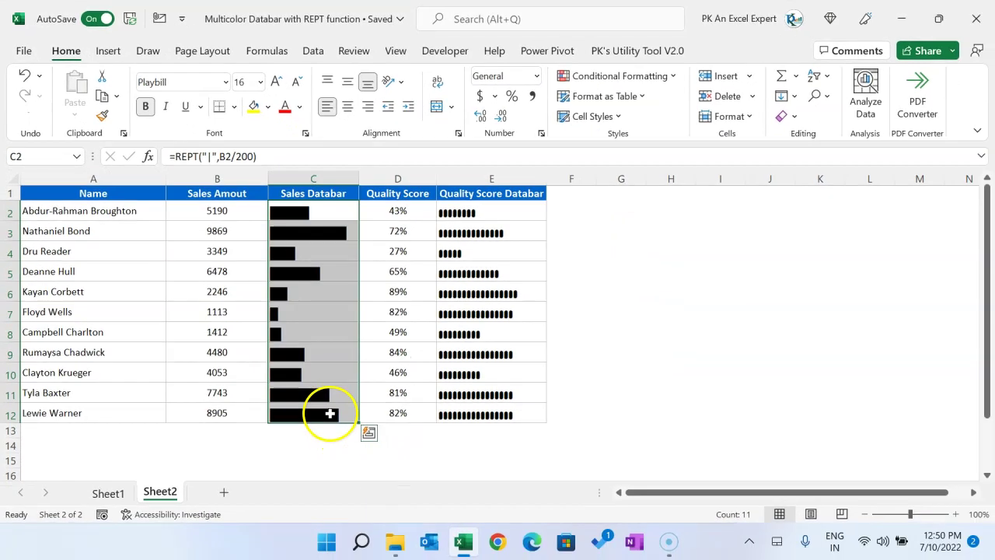
# - Add a formula rule =B2<3000 with red font to the Sales Databar cells C2:C12
pyautogui.click(673, 76)
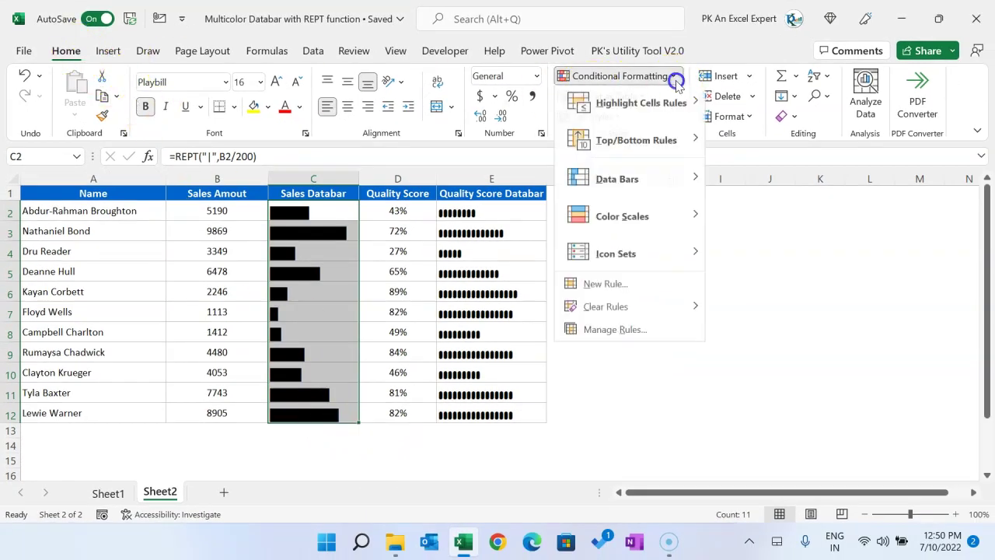
pyautogui.click(615, 290)
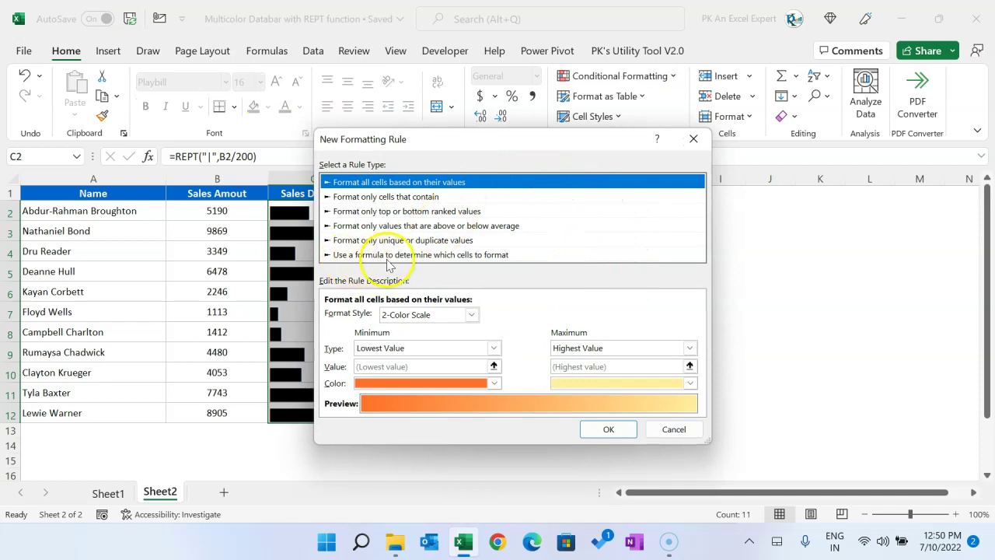
pyautogui.click(492, 257)
pyautogui.click(377, 314)
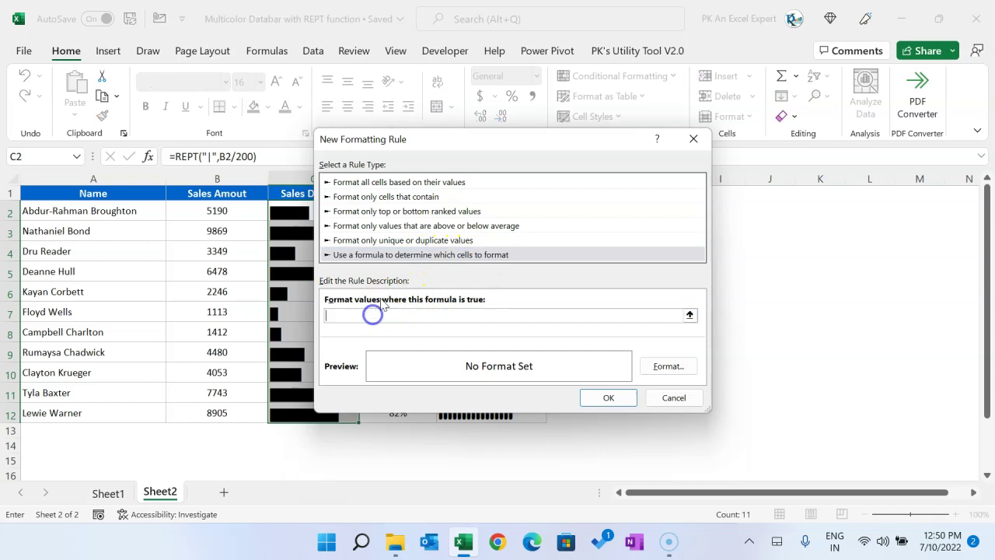
pyautogui.moveTo(416, 146); pyautogui.dragTo(498, 124)
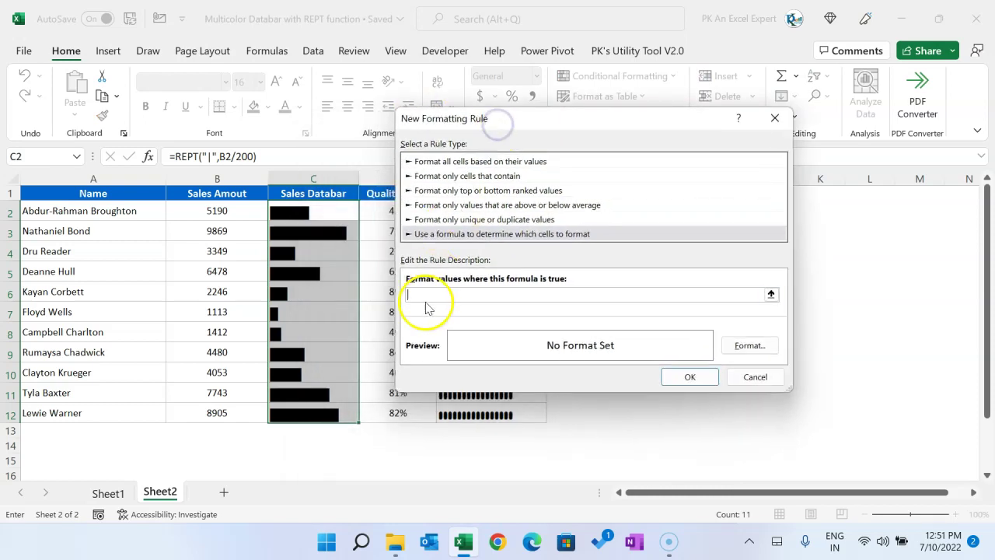
pyautogui.click(244, 213)
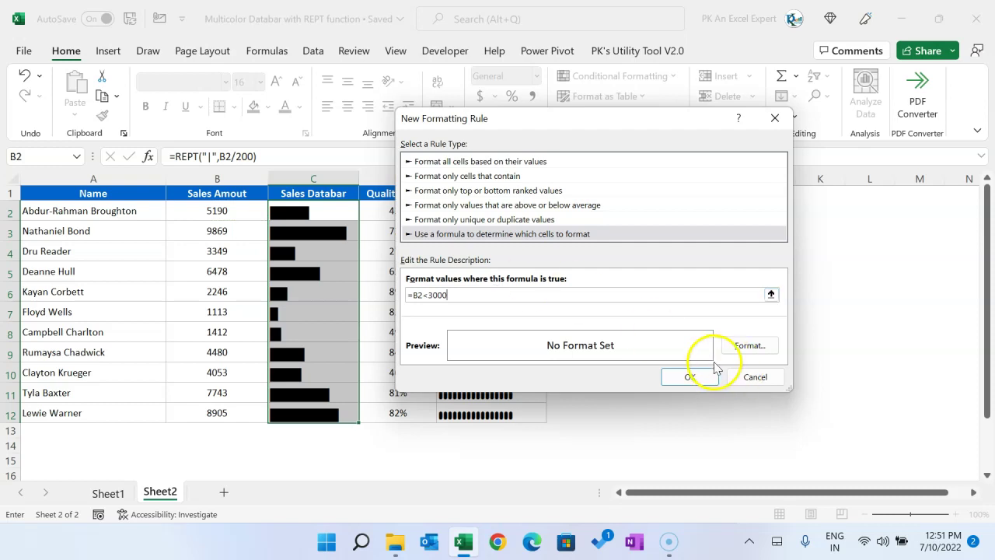
pyautogui.click(758, 345)
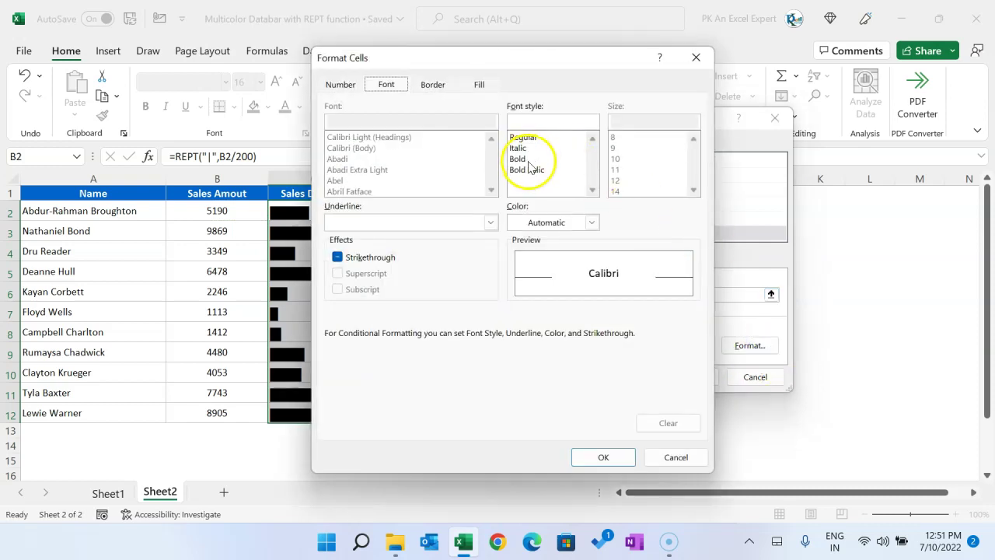
pyautogui.click(546, 222)
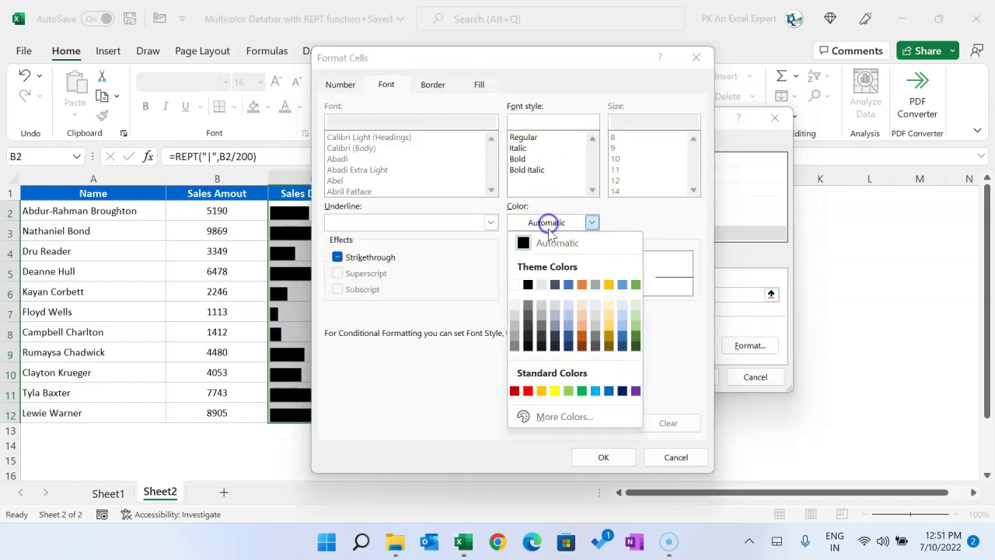
pyautogui.click(528, 391)
pyautogui.click(603, 457)
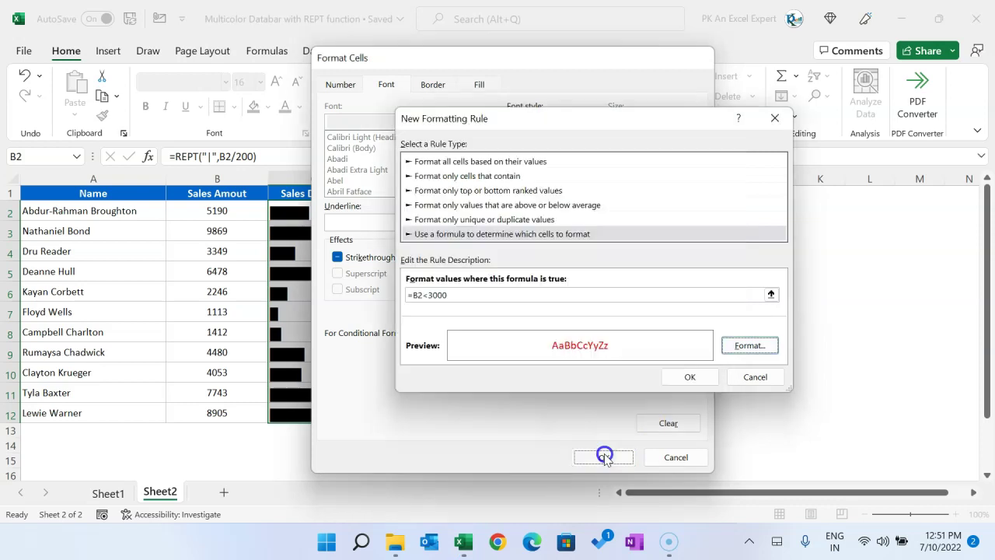
pyautogui.click(690, 377)
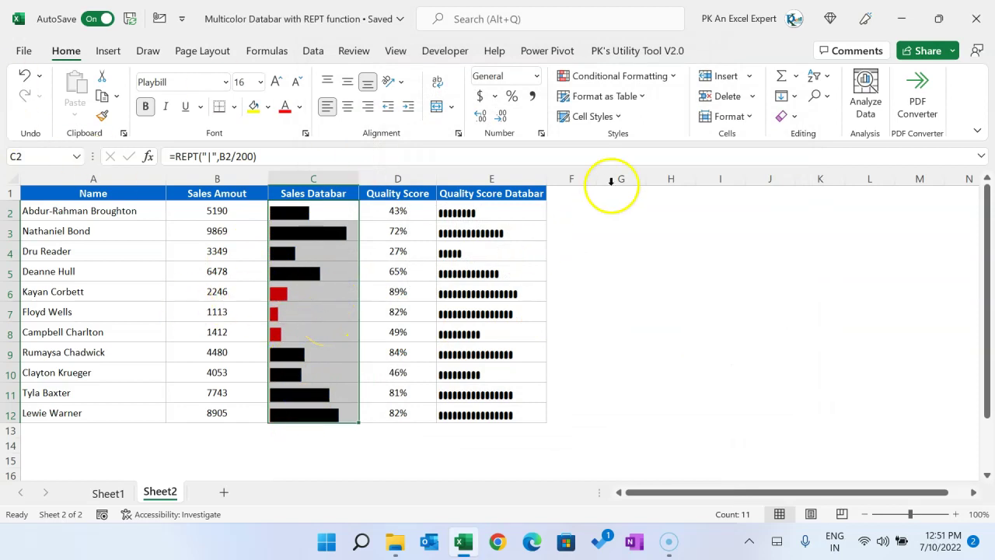
# - In the rules manager, add =AND(B2>=3000,B2<6000) with orange font for the Sales Databar cells
pyautogui.click(669, 76)
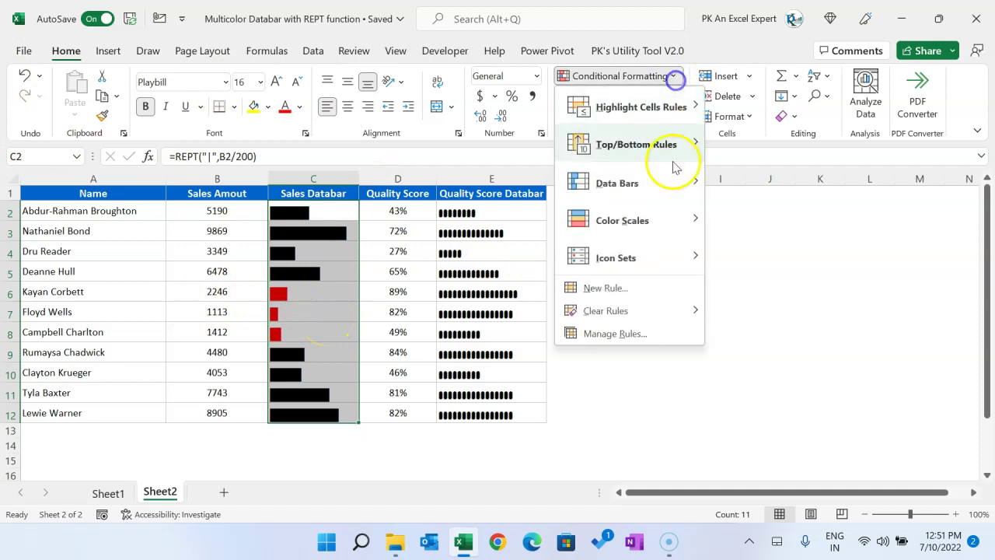
pyautogui.click(615, 335)
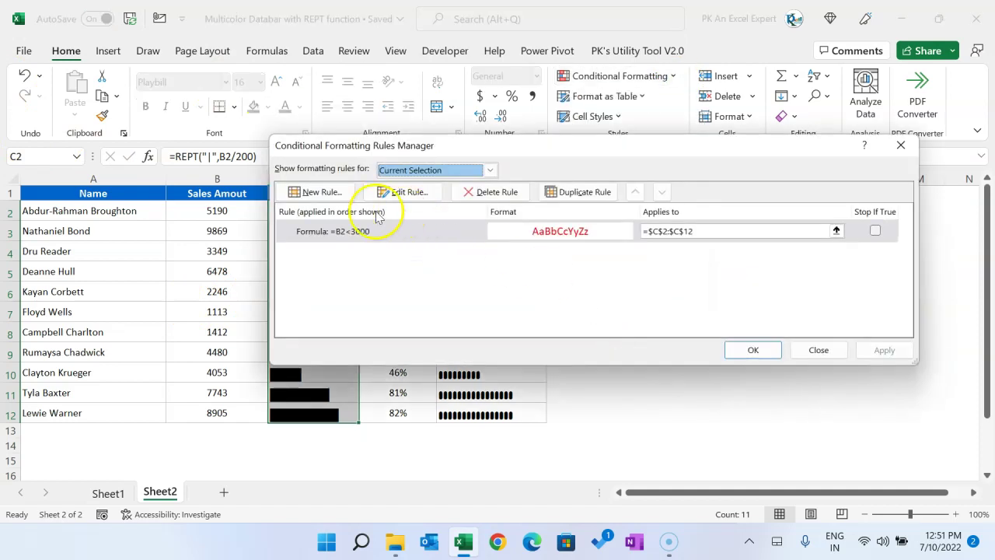
pyautogui.click(318, 192)
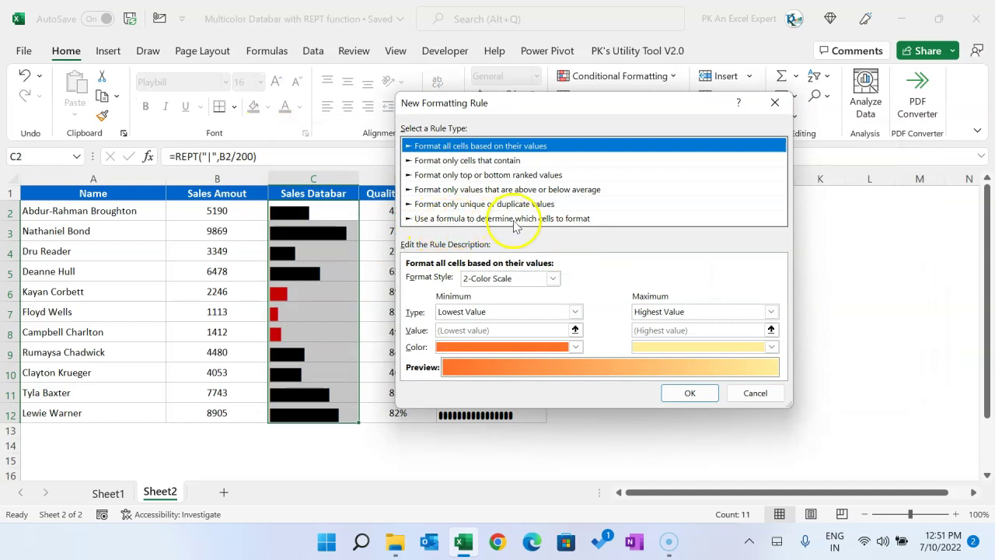
pyautogui.click(575, 219)
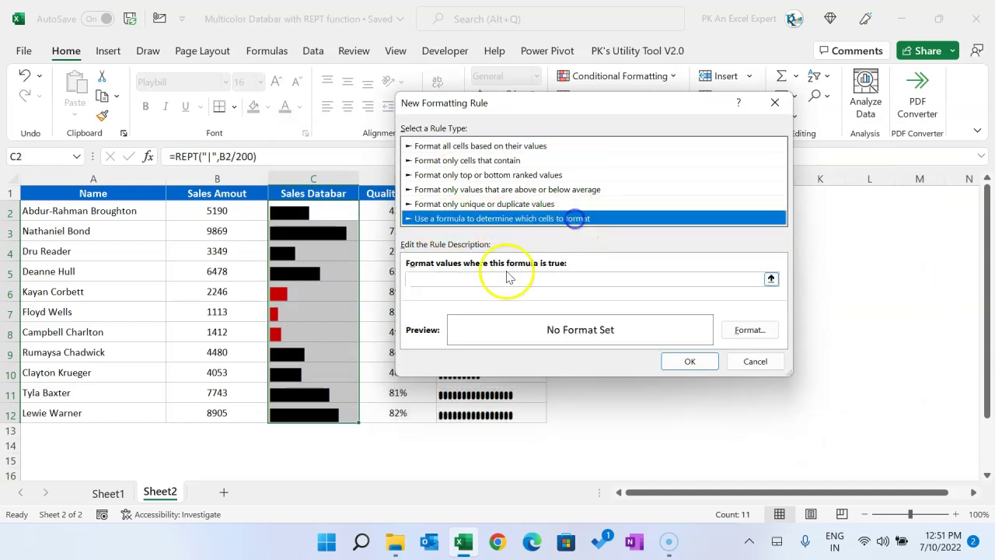
pyautogui.click(455, 282)
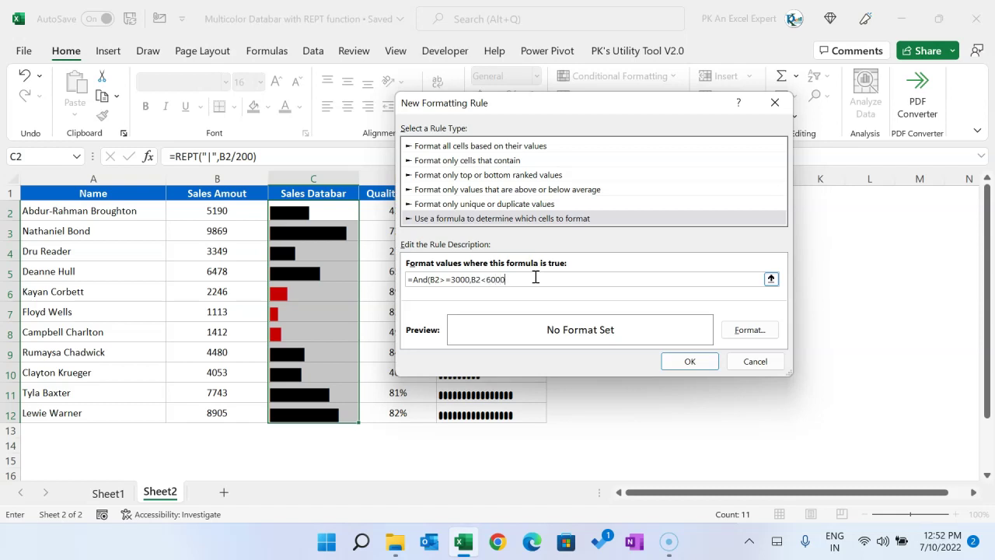
pyautogui.click(748, 330)
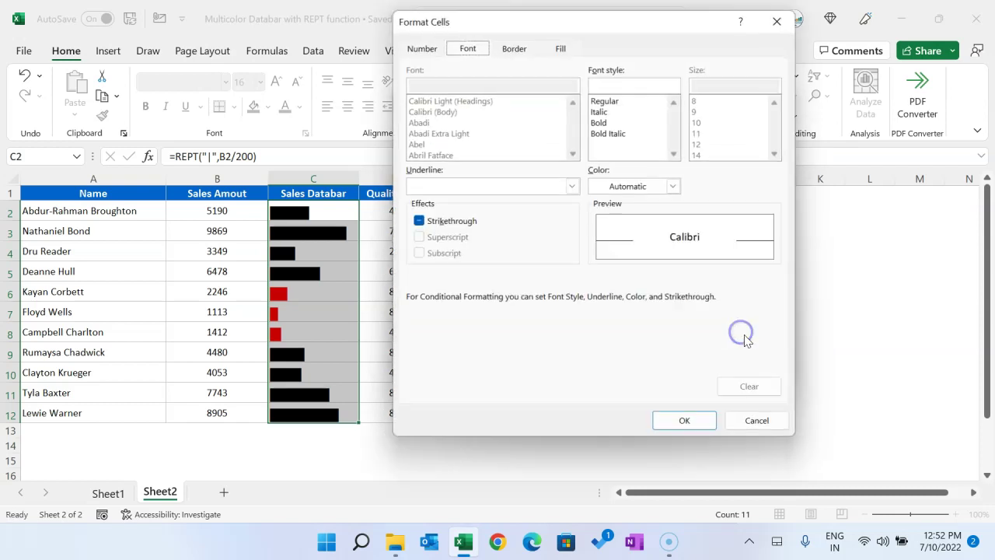
pyautogui.click(624, 188)
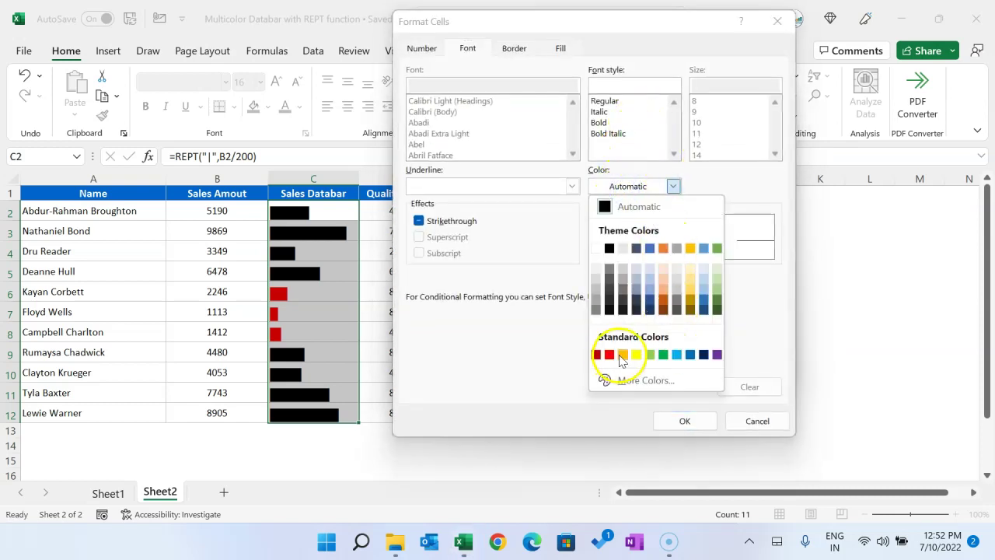
pyautogui.click(622, 354)
pyautogui.click(686, 421)
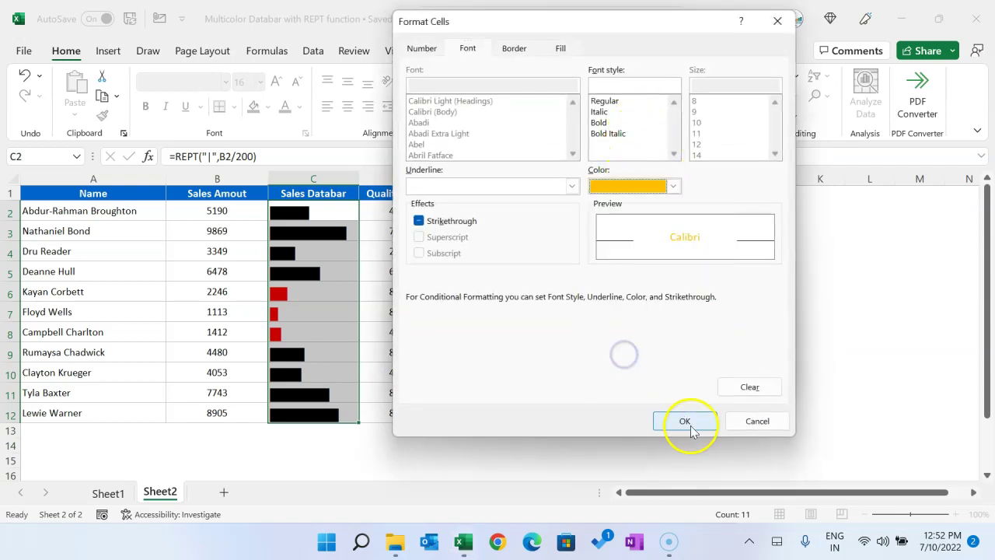
pyautogui.click(690, 374)
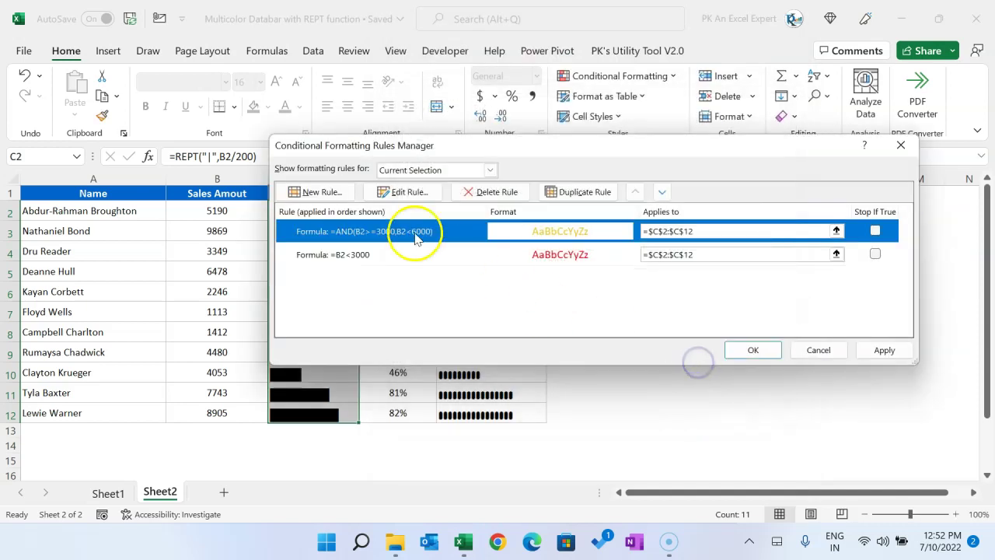
pyautogui.click(320, 192)
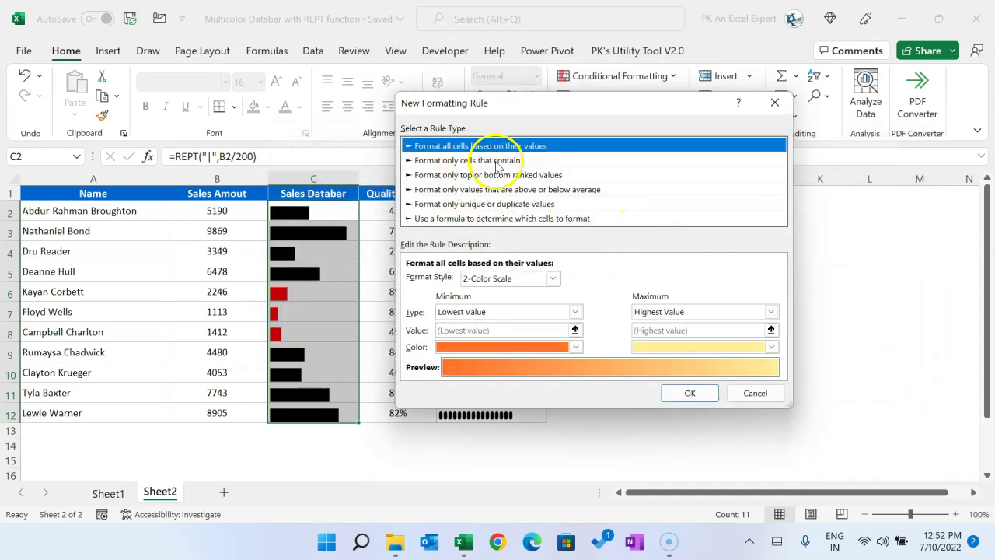
# - Add a formula rule =B2>=6000 that gives the sales bars a green font
pyautogui.click(507, 219)
pyautogui.click(476, 277)
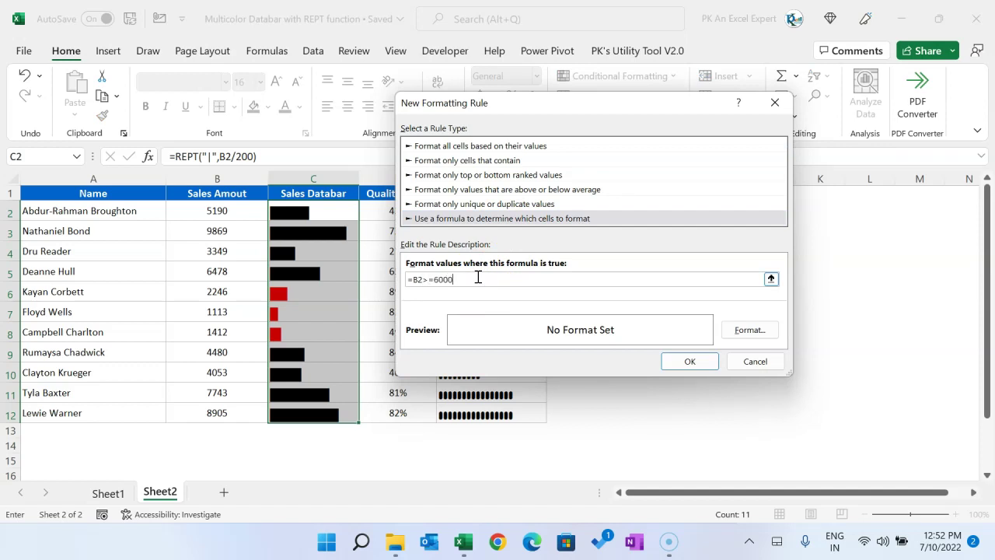
pyautogui.click(750, 330)
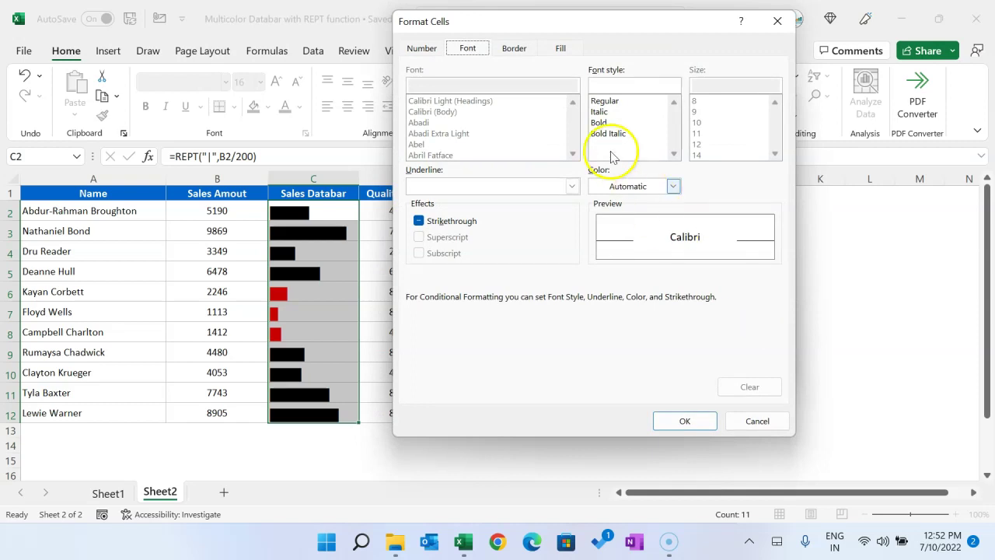
pyautogui.click(618, 187)
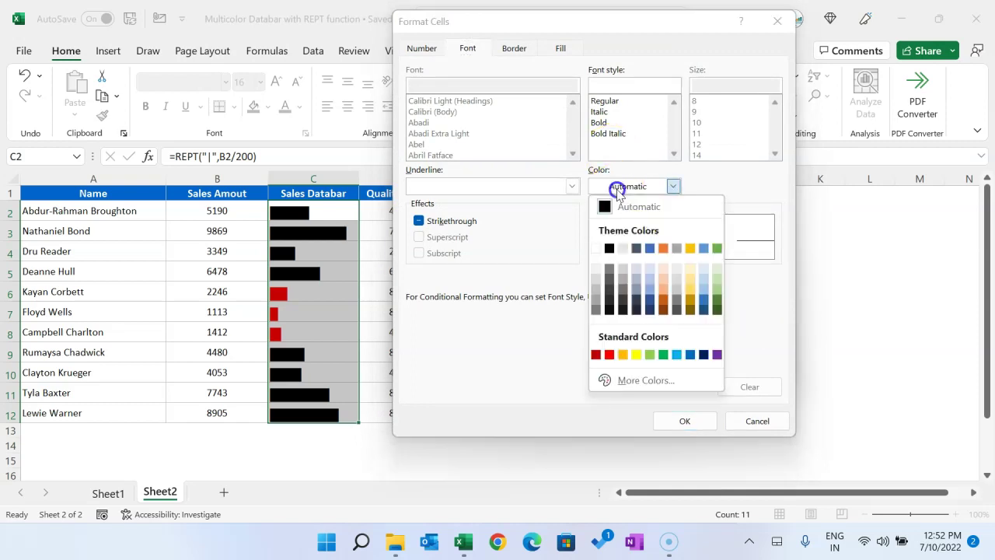
pyautogui.click(649, 354)
pyautogui.click(684, 421)
pyautogui.click(687, 359)
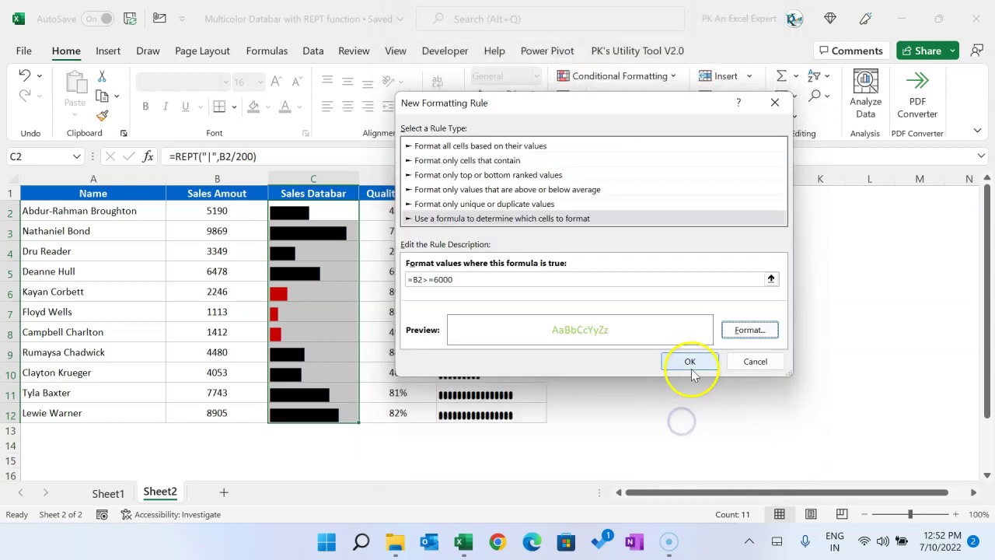
# - Apply the three sales colour rules, close the rules manager and deselect the table
pyautogui.click(883, 349)
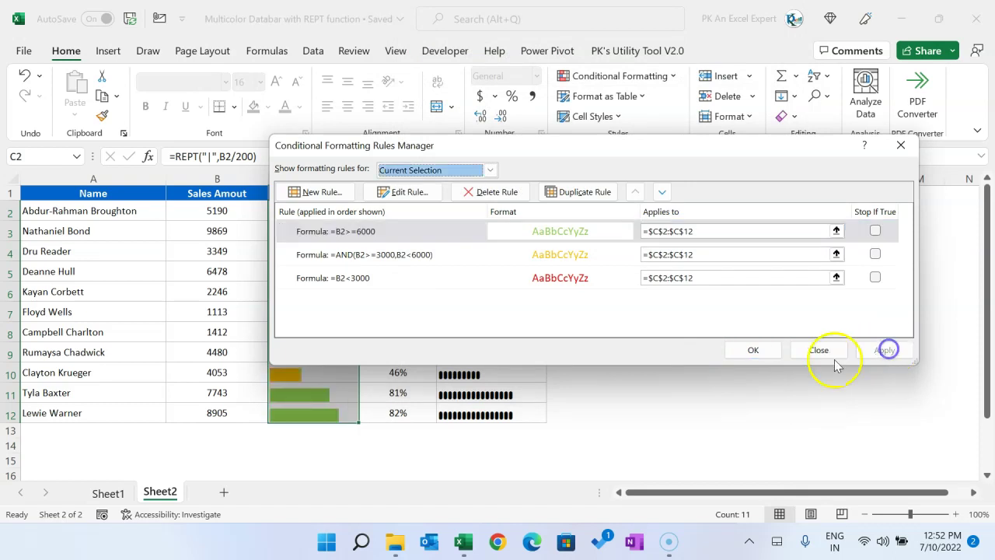
pyautogui.click(753, 349)
pyautogui.click(671, 373)
# - Recalculate the workbook three times with Calculate Now to generate new random values
pyautogui.click(671, 272)
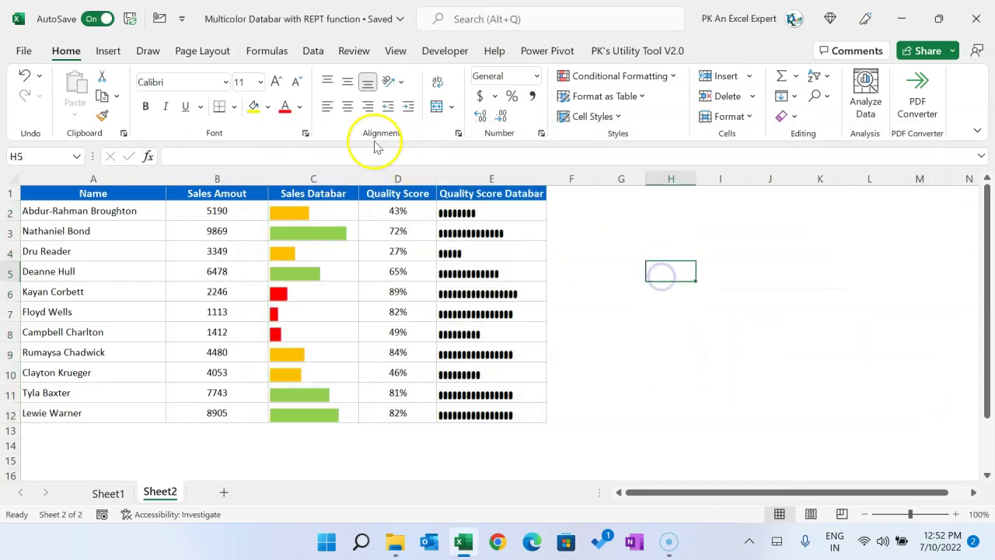
pyautogui.click(267, 51)
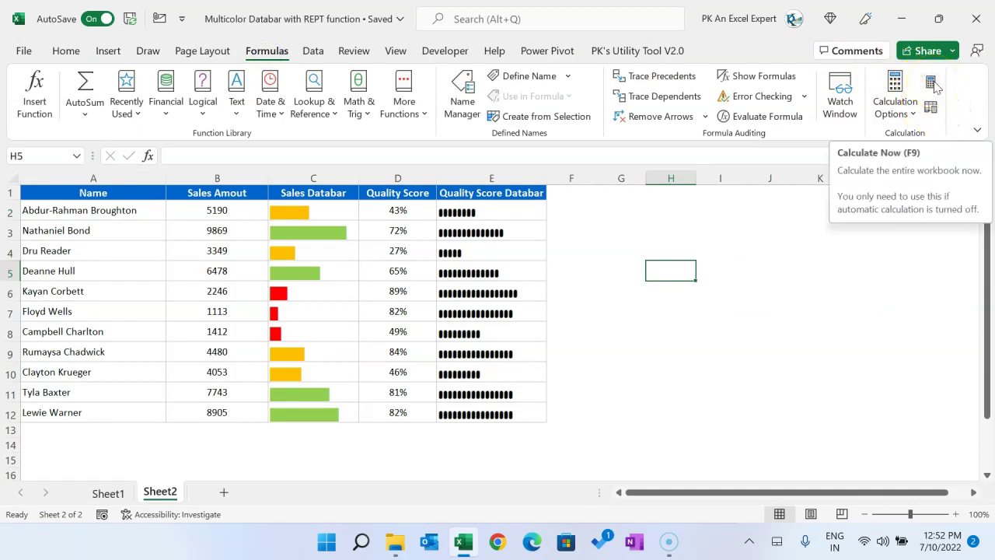
pyautogui.click(933, 84)
pyautogui.click(932, 84)
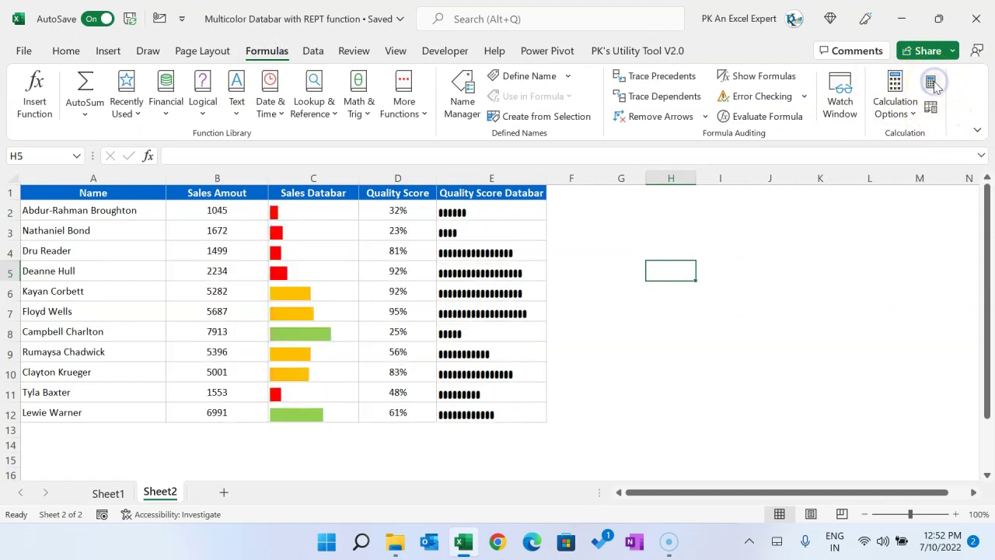
pyautogui.click(933, 84)
# - Select B2:B12 to show the RANDBETWEEN sales formula, then select Quality Score Databar E2:E12
pyautogui.moveTo(233, 210); pyautogui.dragTo(222, 414)
pyautogui.moveTo(233, 216); pyautogui.dragTo(231, 416)
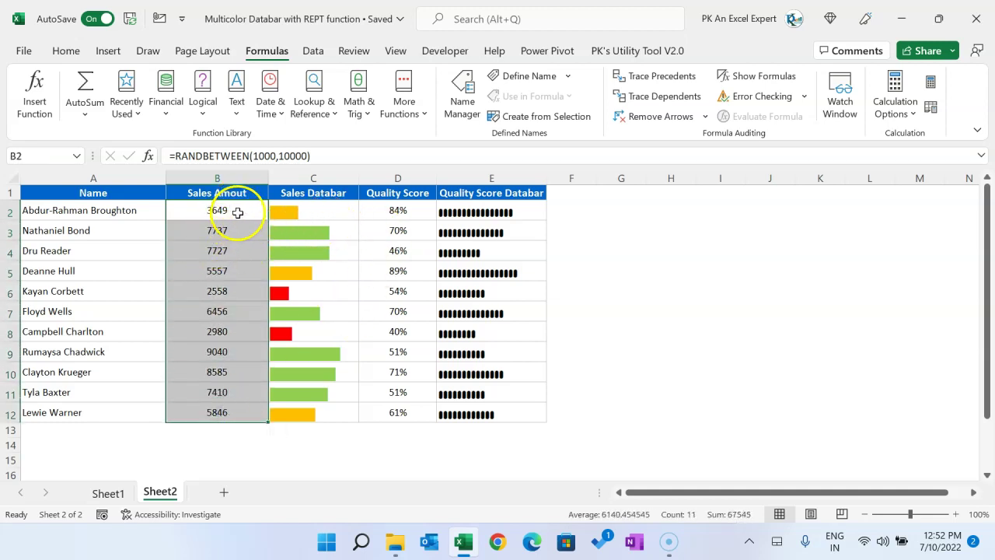
pyautogui.moveTo(233, 213); pyautogui.dragTo(238, 412)
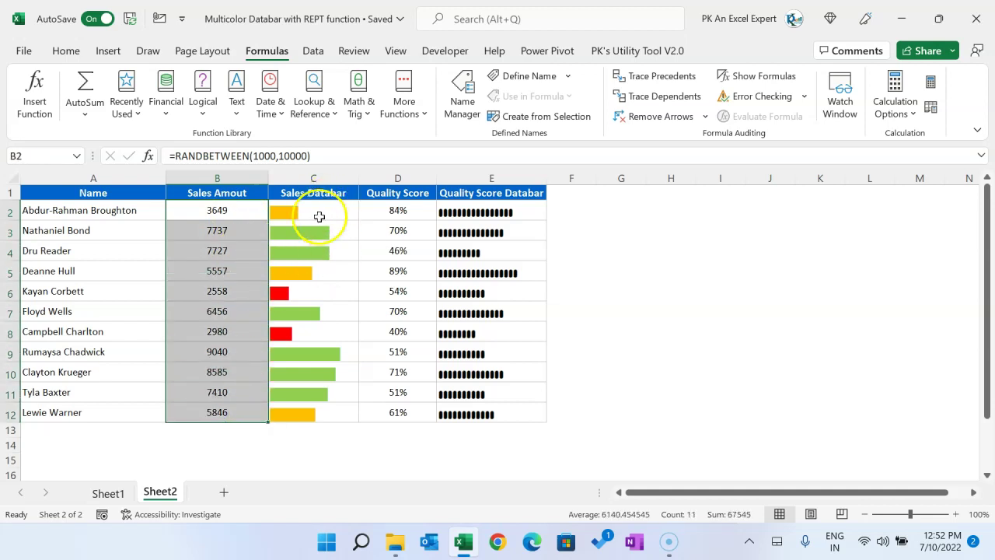
pyautogui.click(726, 288)
pyautogui.moveTo(479, 214); pyautogui.dragTo(474, 413)
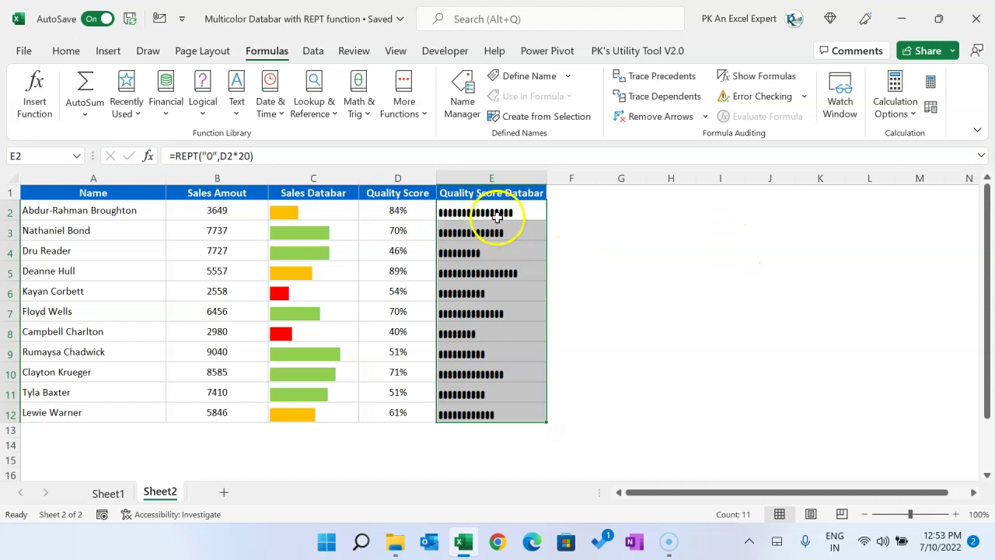
# - Open the Conditional Formatting Rules Manager for E2:E12 with Alt+O+D and start a new rule
pyautogui.hotkey('alt', 'o')
pyautogui.press('d')
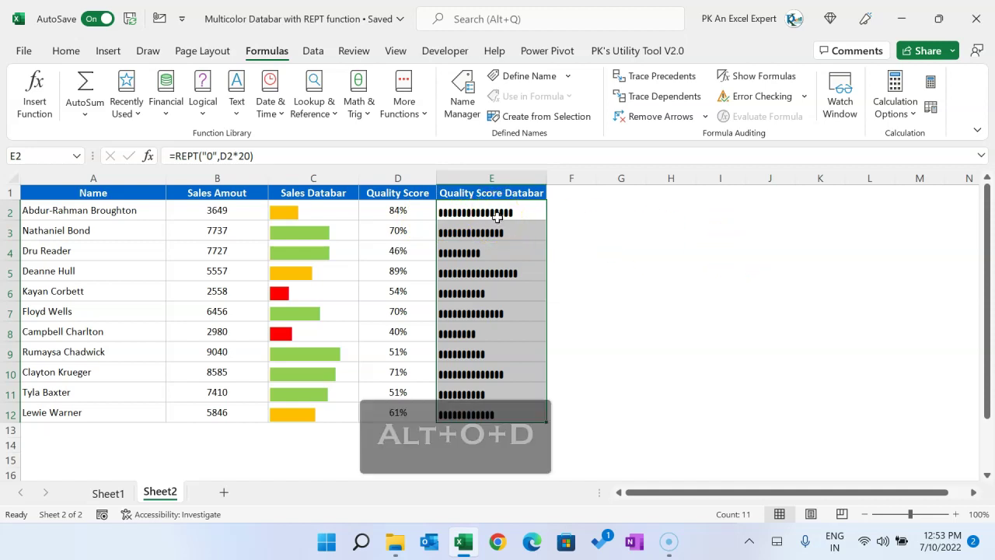
pyautogui.hotkey('alt', 'o')
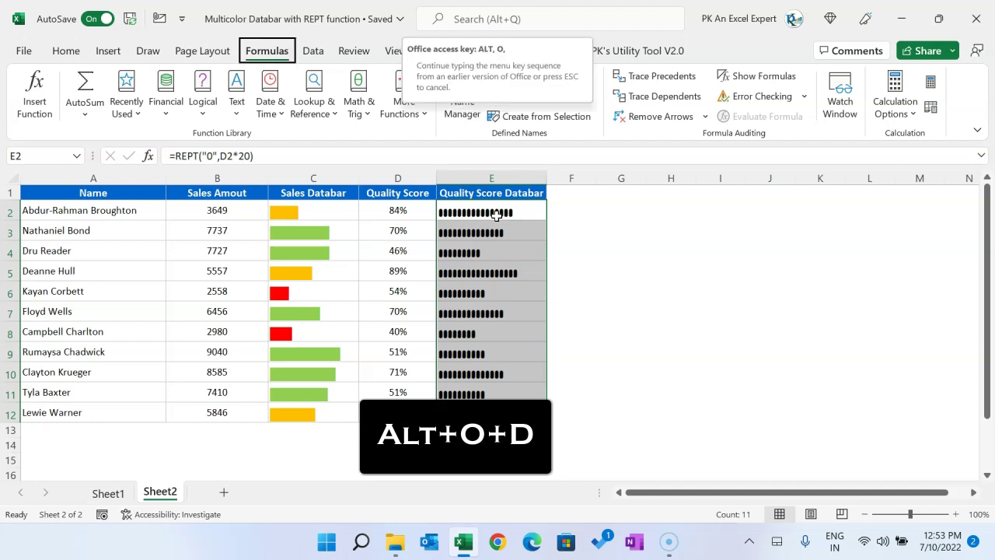
pyautogui.press('d')
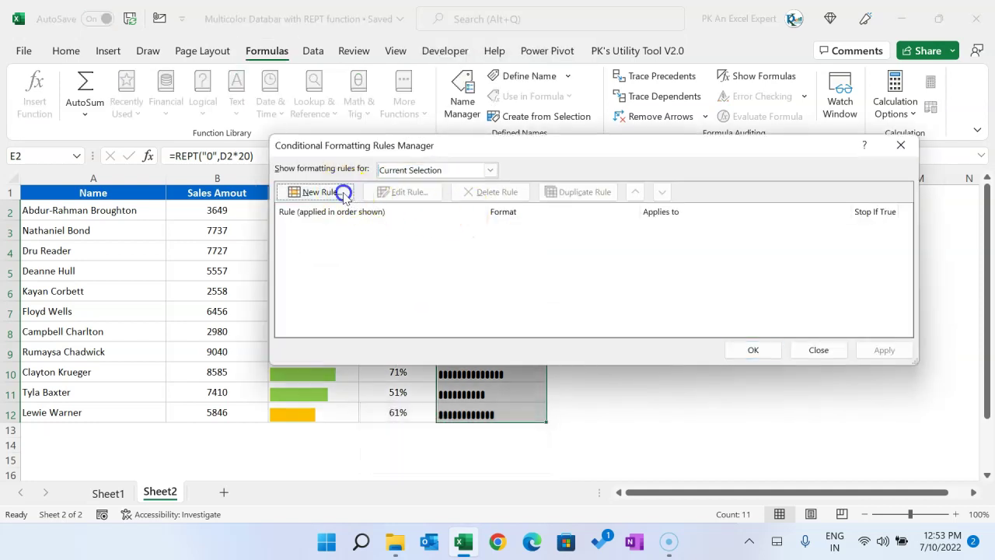
pyautogui.click(327, 192)
pyautogui.moveTo(456, 99); pyautogui.dragTo(554, 103)
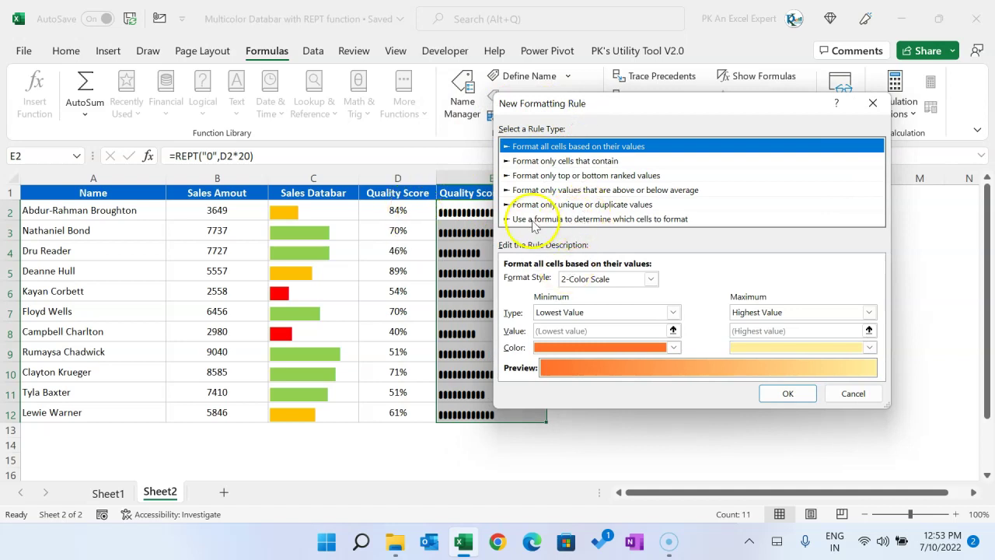
# - Create a formula rule =D2<0.5 with a red font for low quality scores
pyautogui.click(655, 221)
pyautogui.click(552, 280)
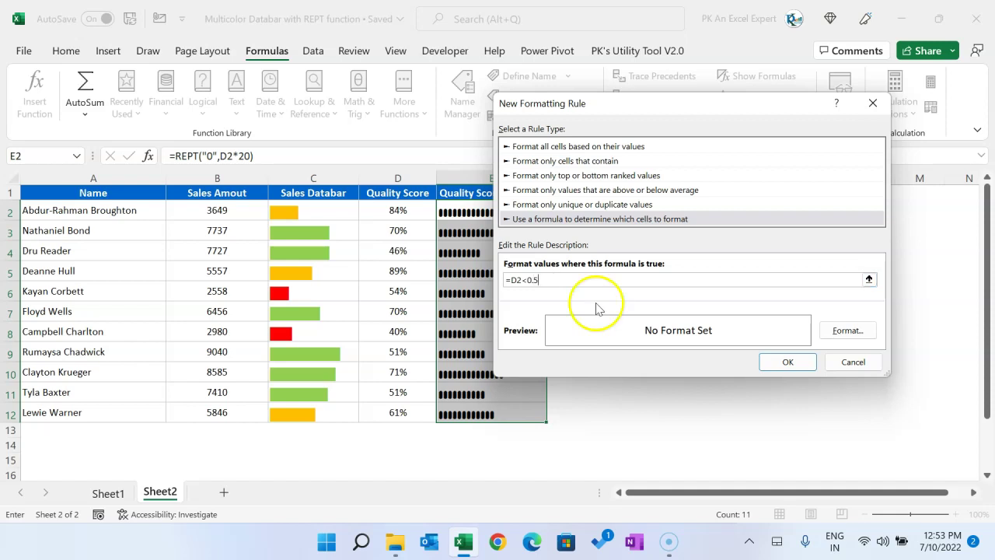
pyautogui.click(847, 331)
pyautogui.click(637, 187)
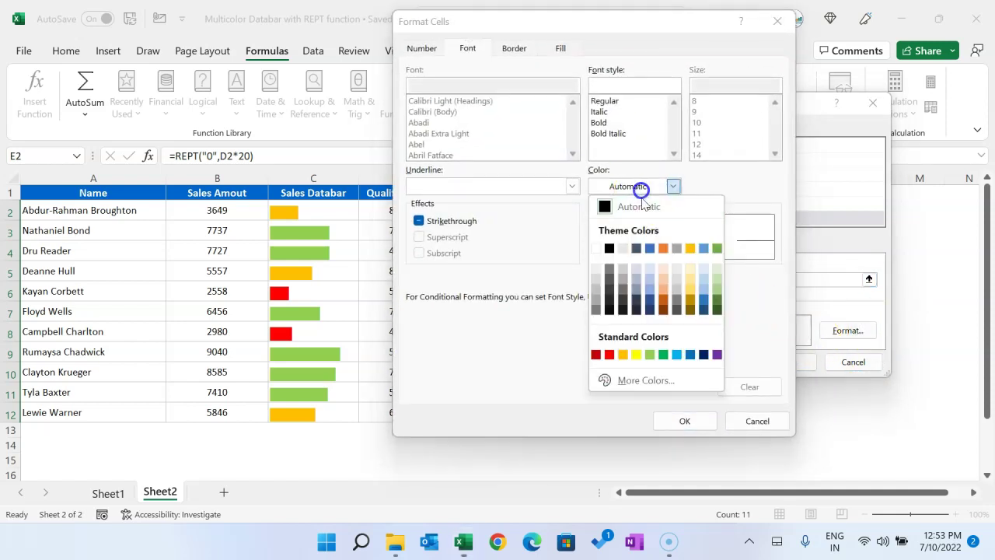
pyautogui.click(608, 355)
pyautogui.click(677, 422)
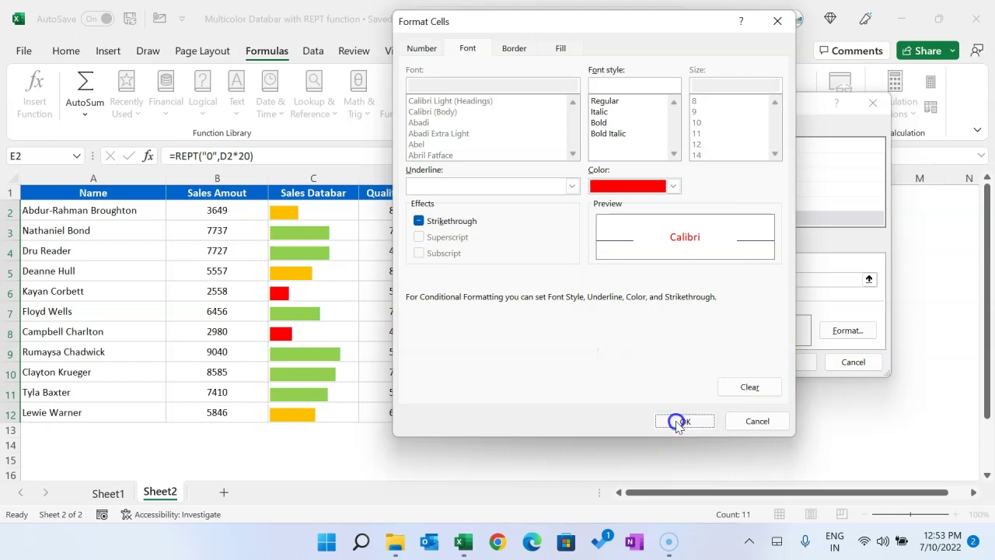
pyautogui.click(782, 362)
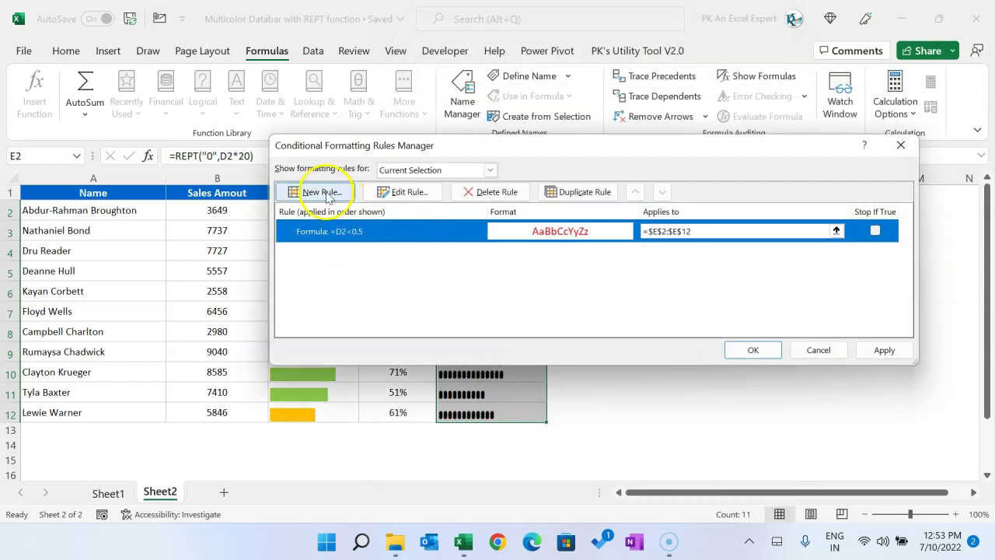
# - Start a second formula rule and enter =AND(D2>=0.5,D2<0.7)
pyautogui.click(320, 192)
pyautogui.click(488, 218)
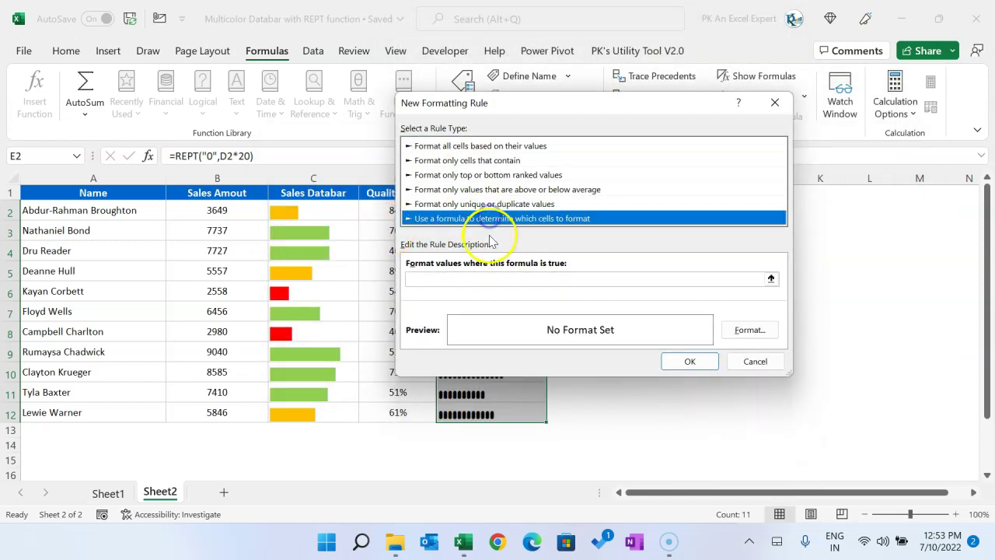
pyautogui.click(433, 277)
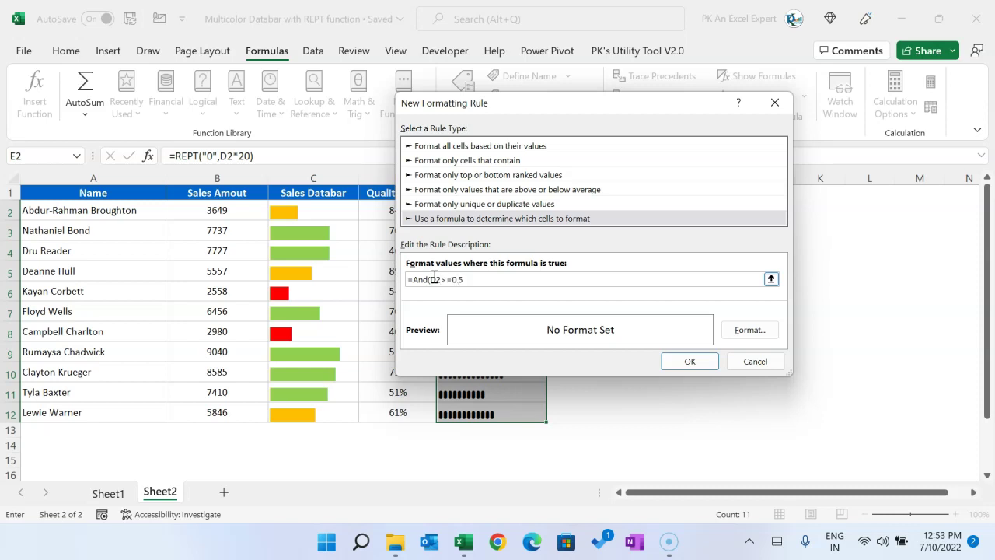
pyautogui.write(',')
pyautogui.click(529, 278)
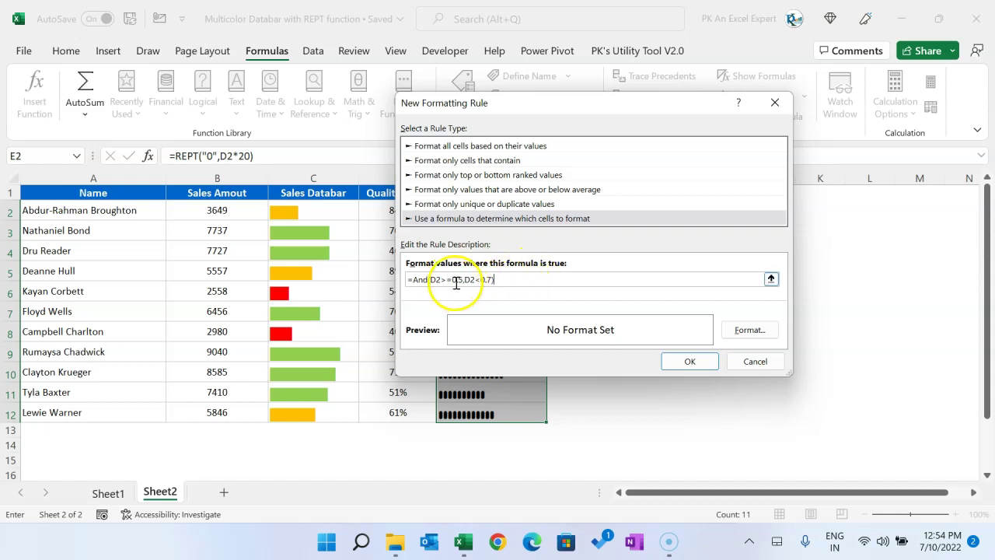
# - Give the mid-range rule an orange font, save it, and begin a third rule
pyautogui.click(763, 334)
pyautogui.click(630, 186)
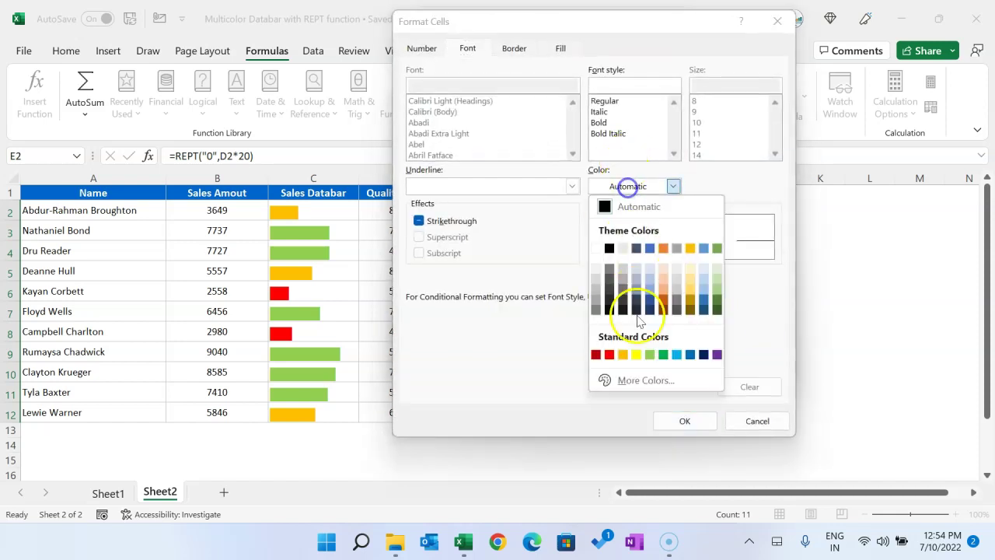
pyautogui.click(626, 353)
pyautogui.click(691, 419)
pyautogui.click(692, 359)
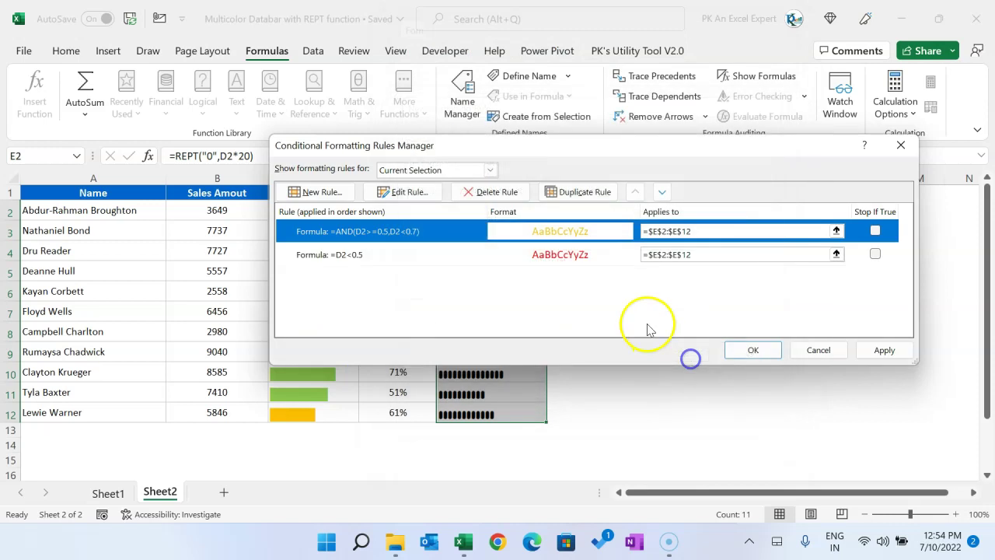
pyautogui.click(325, 193)
# - Add a green-font formula rule =D2>=0.7 and apply all three quality-score rules
pyautogui.click(493, 219)
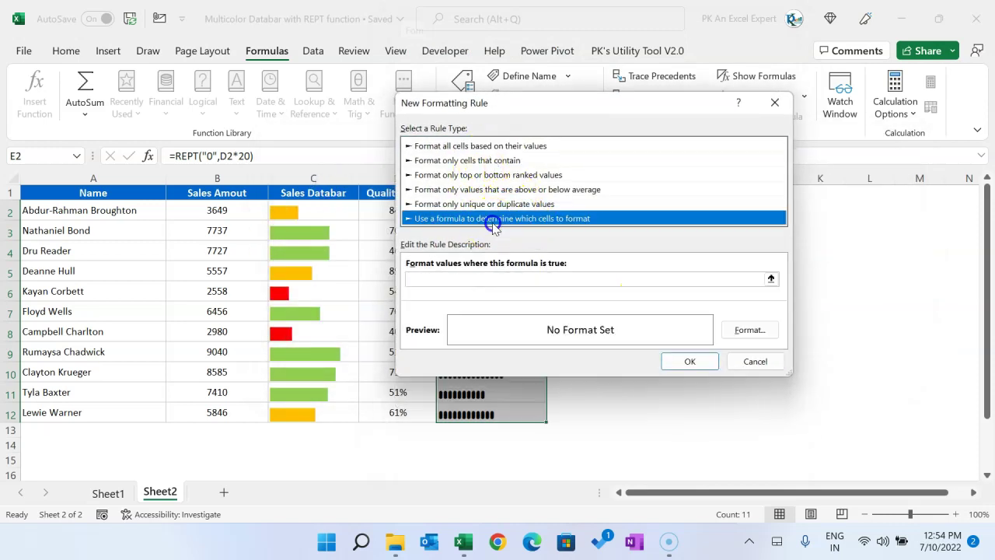
pyautogui.click(468, 278)
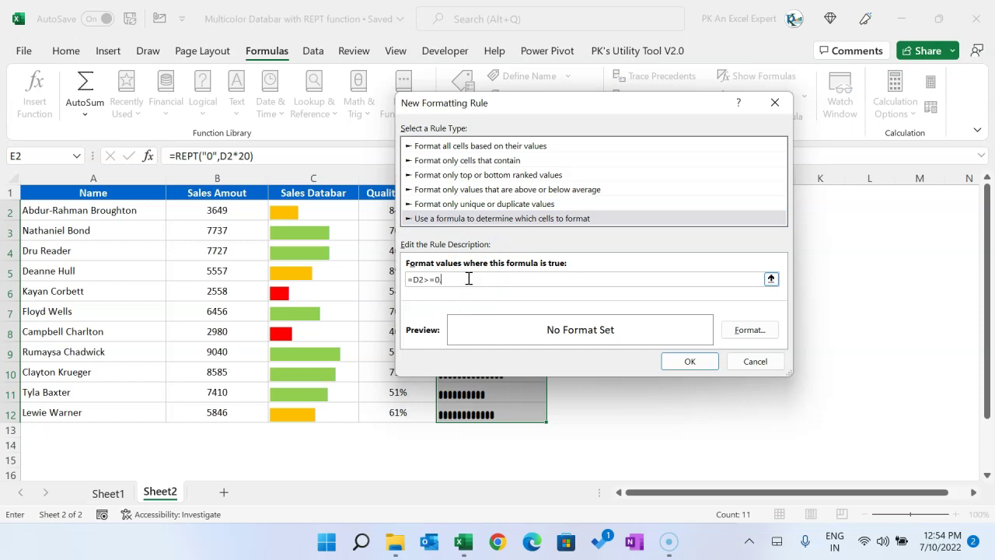
pyautogui.click(747, 329)
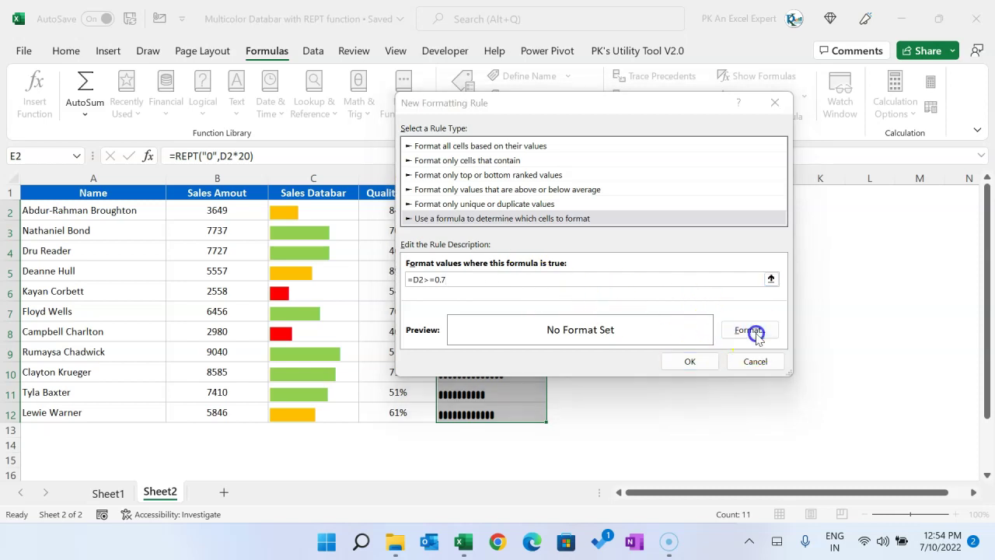
pyautogui.click(639, 186)
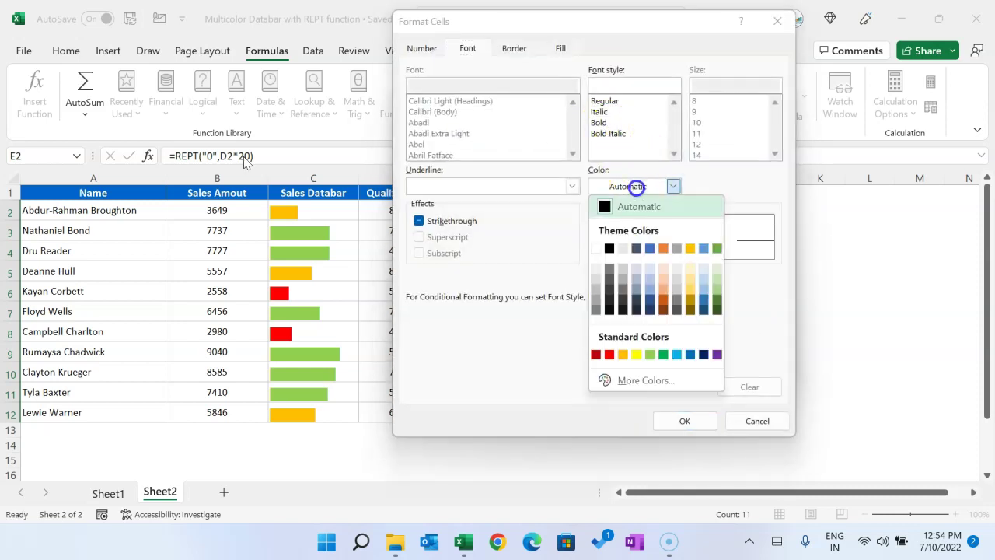
pyautogui.click(649, 355)
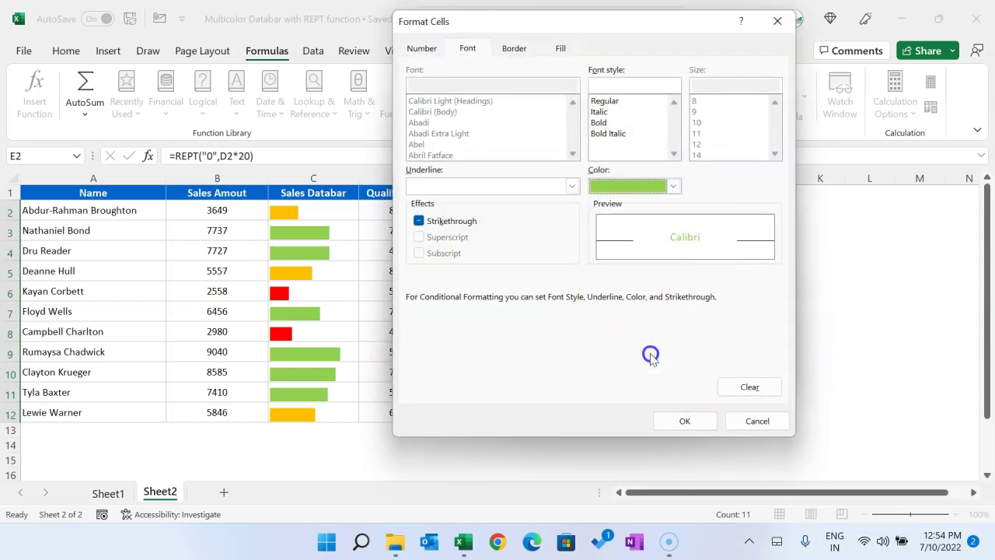
pyautogui.click(684, 420)
pyautogui.click(691, 362)
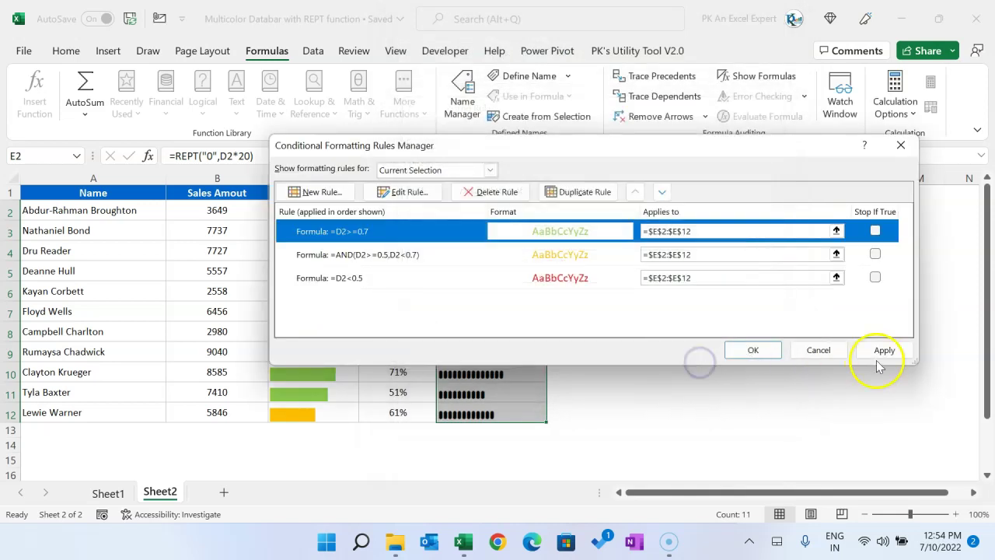
pyautogui.click(884, 350)
# - Close the rules manager and select empty cell G4 away from the table
pyautogui.click(752, 350)
pyautogui.click(637, 371)
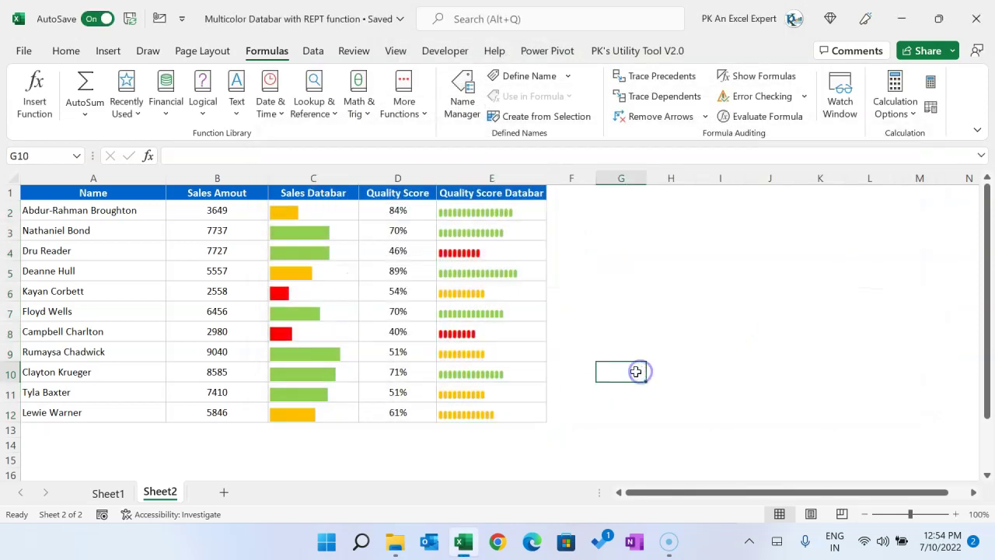
pyautogui.click(655, 275)
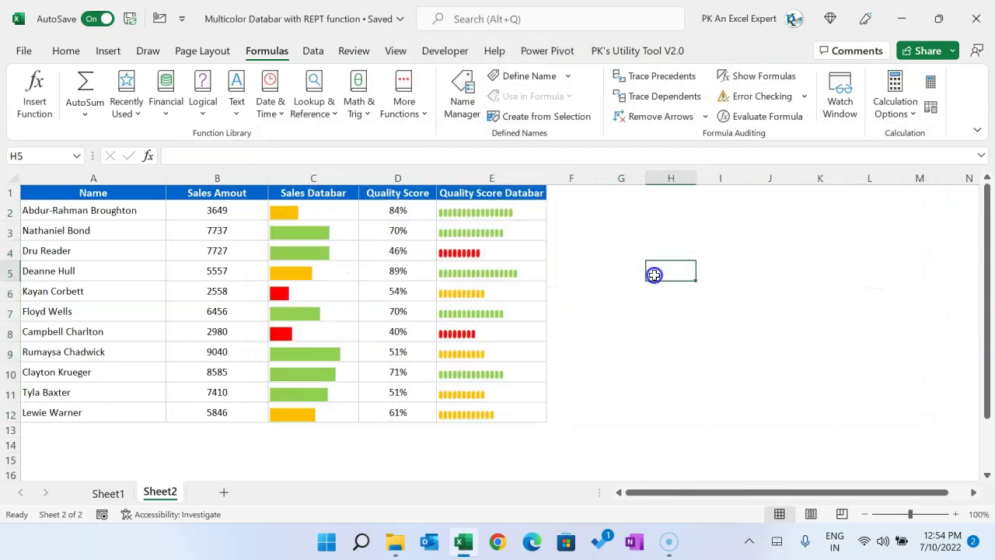
pyautogui.click(625, 247)
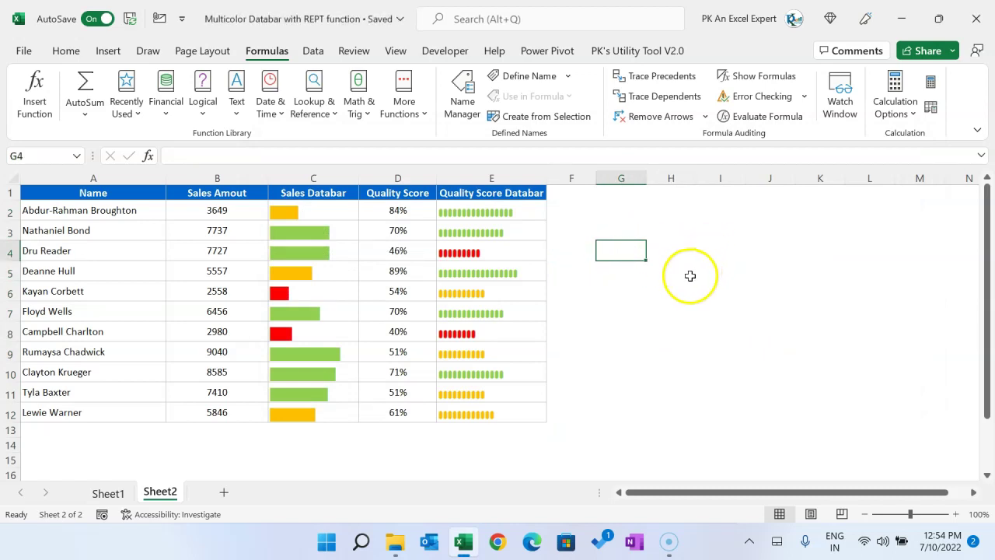
# - Recalculate three times with F9 to check both bar columns recolour by value
pyautogui.press('F9')
pyautogui.press('F9')
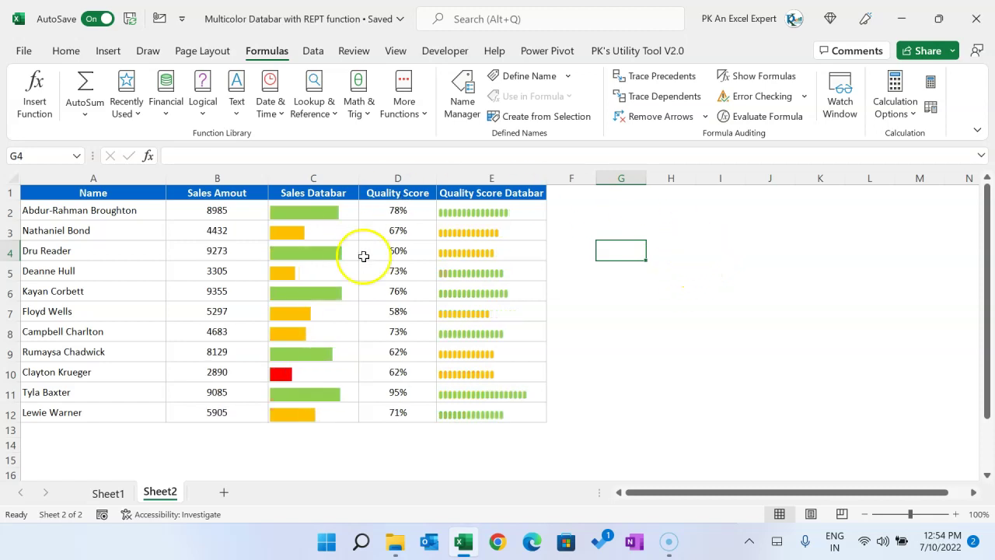
pyautogui.press('F9')
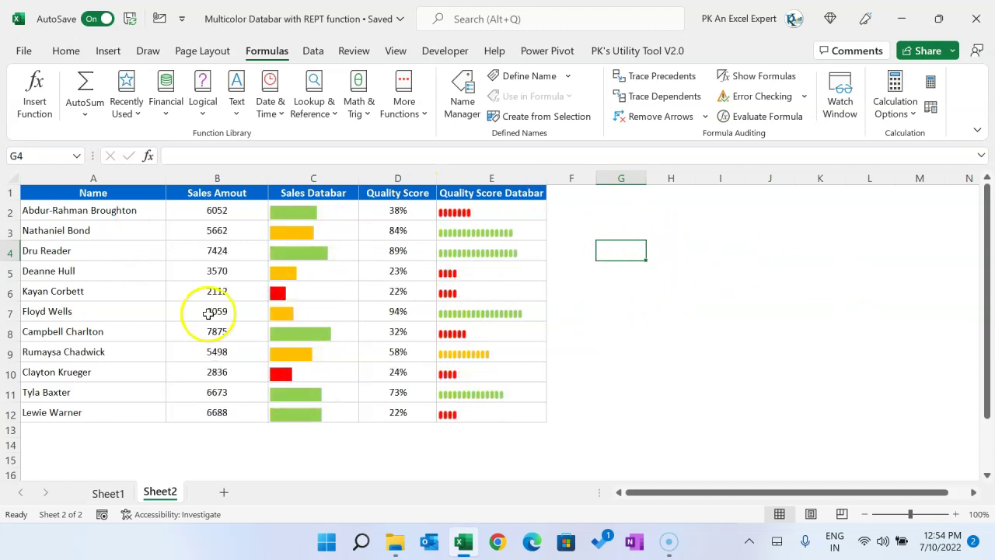
pyautogui.press('F9')
pyautogui.press('F9')
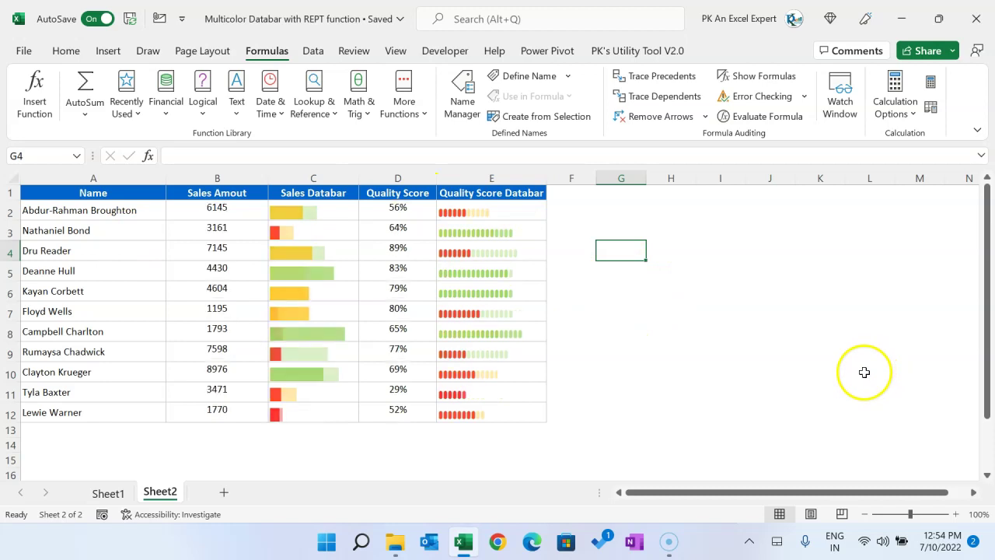